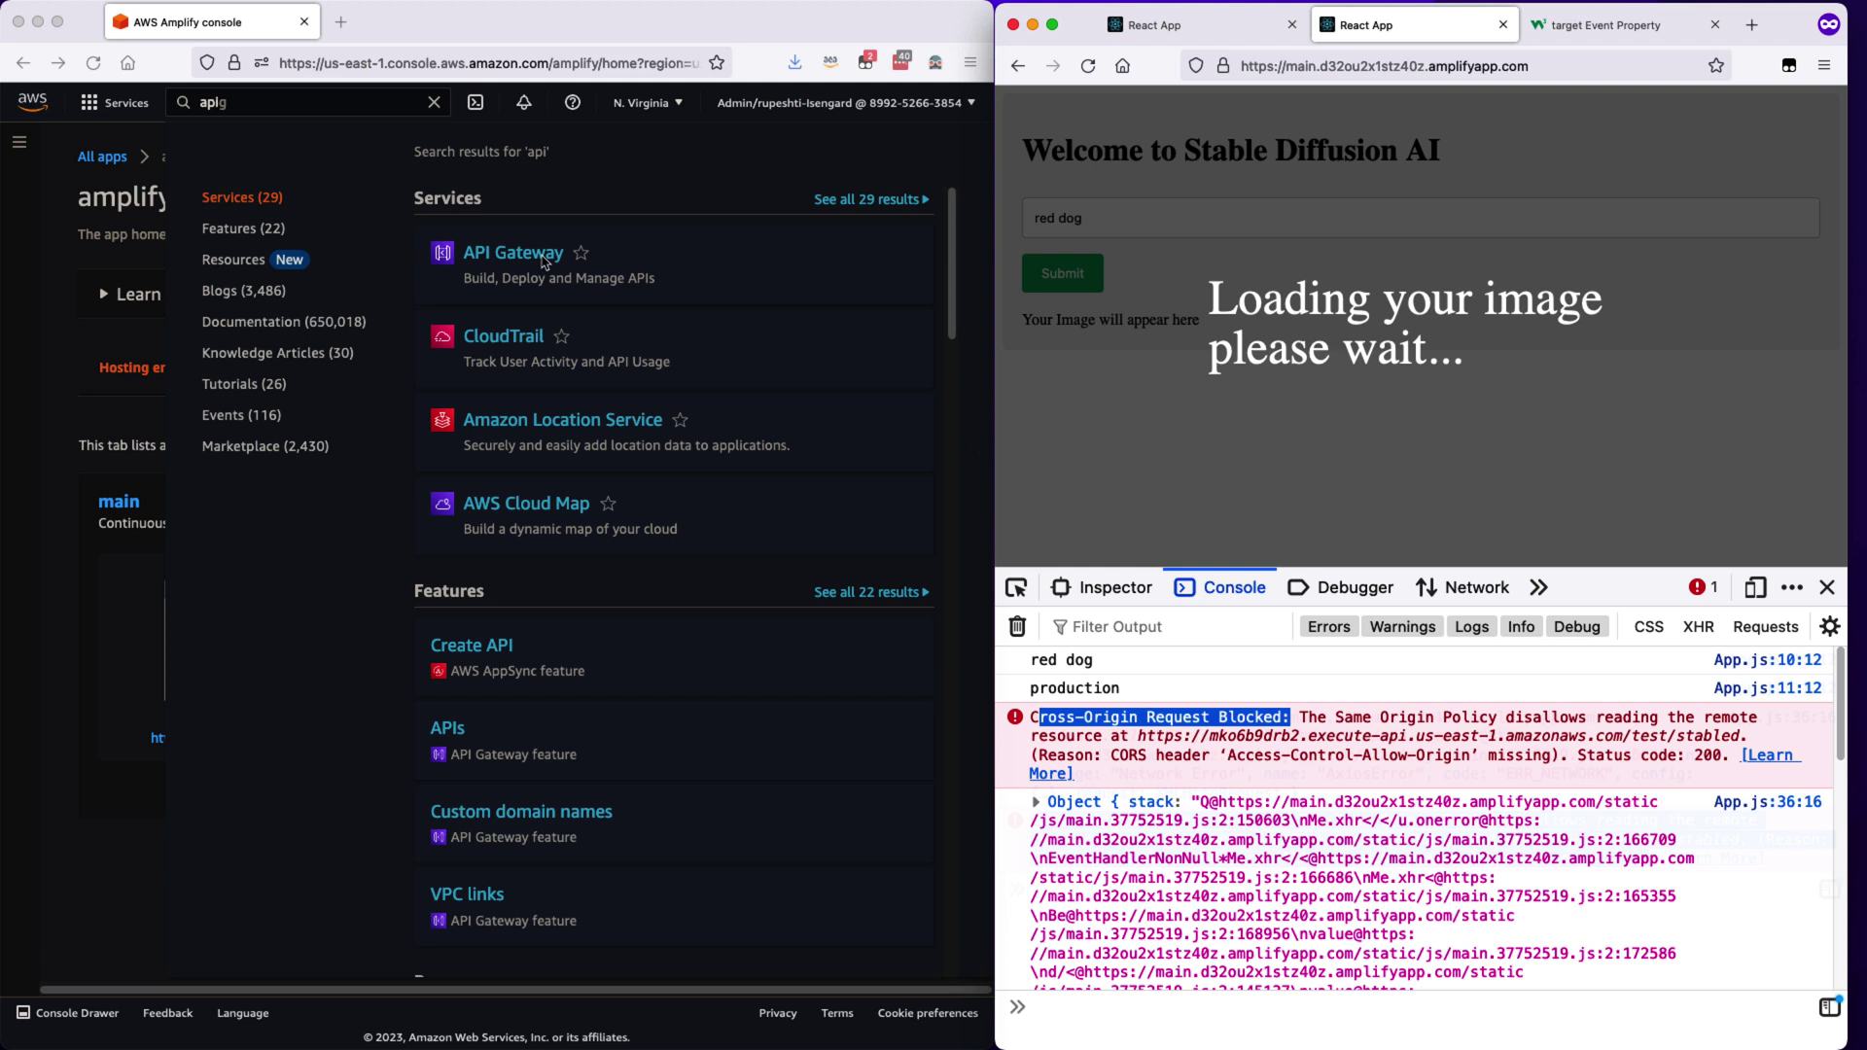
- Open the stabled API in API Gateway and bring up Enable CORS for the /stabled POST method
{"action": "left_click", "coordinate": [543, 260]}
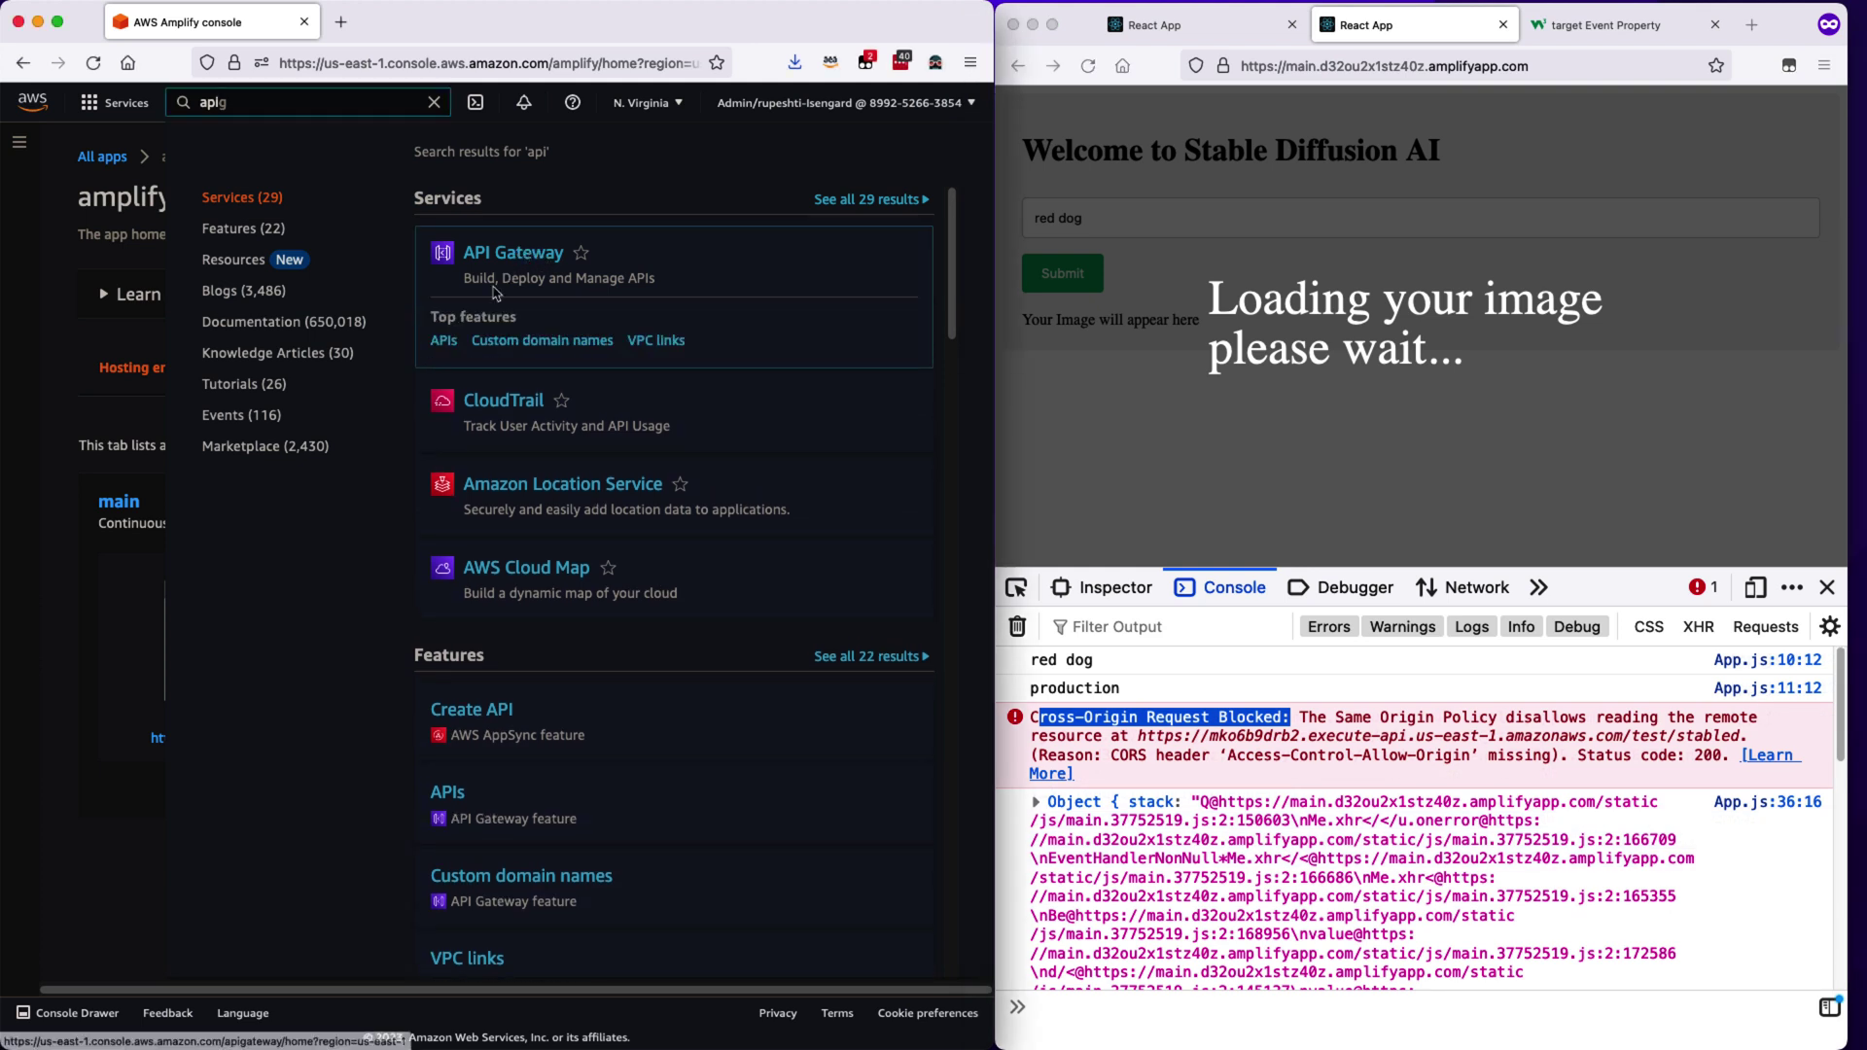
{"action": "left_click", "coordinate": [453, 345]}
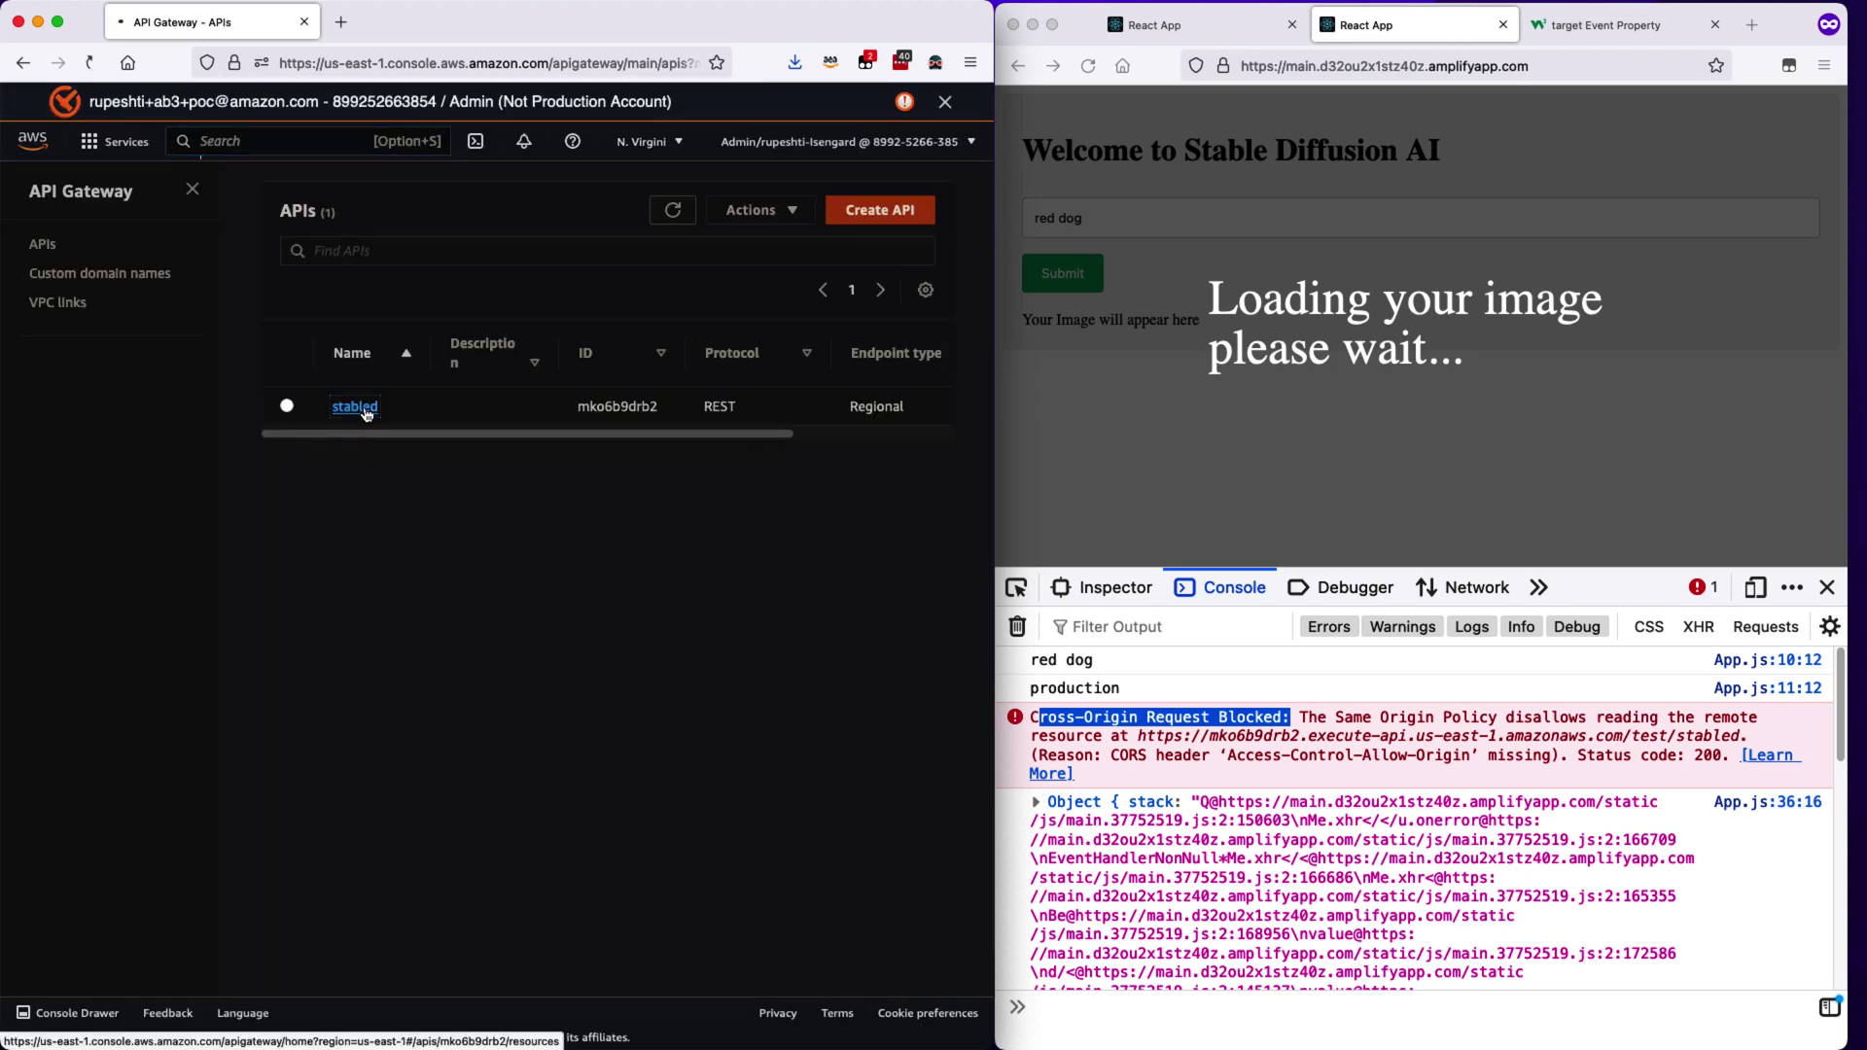
{"action": "left_click", "coordinate": [365, 412]}
{"action": "left_click_drag", "start_coordinate": [996, 343], "coordinate": [1187, 343]}
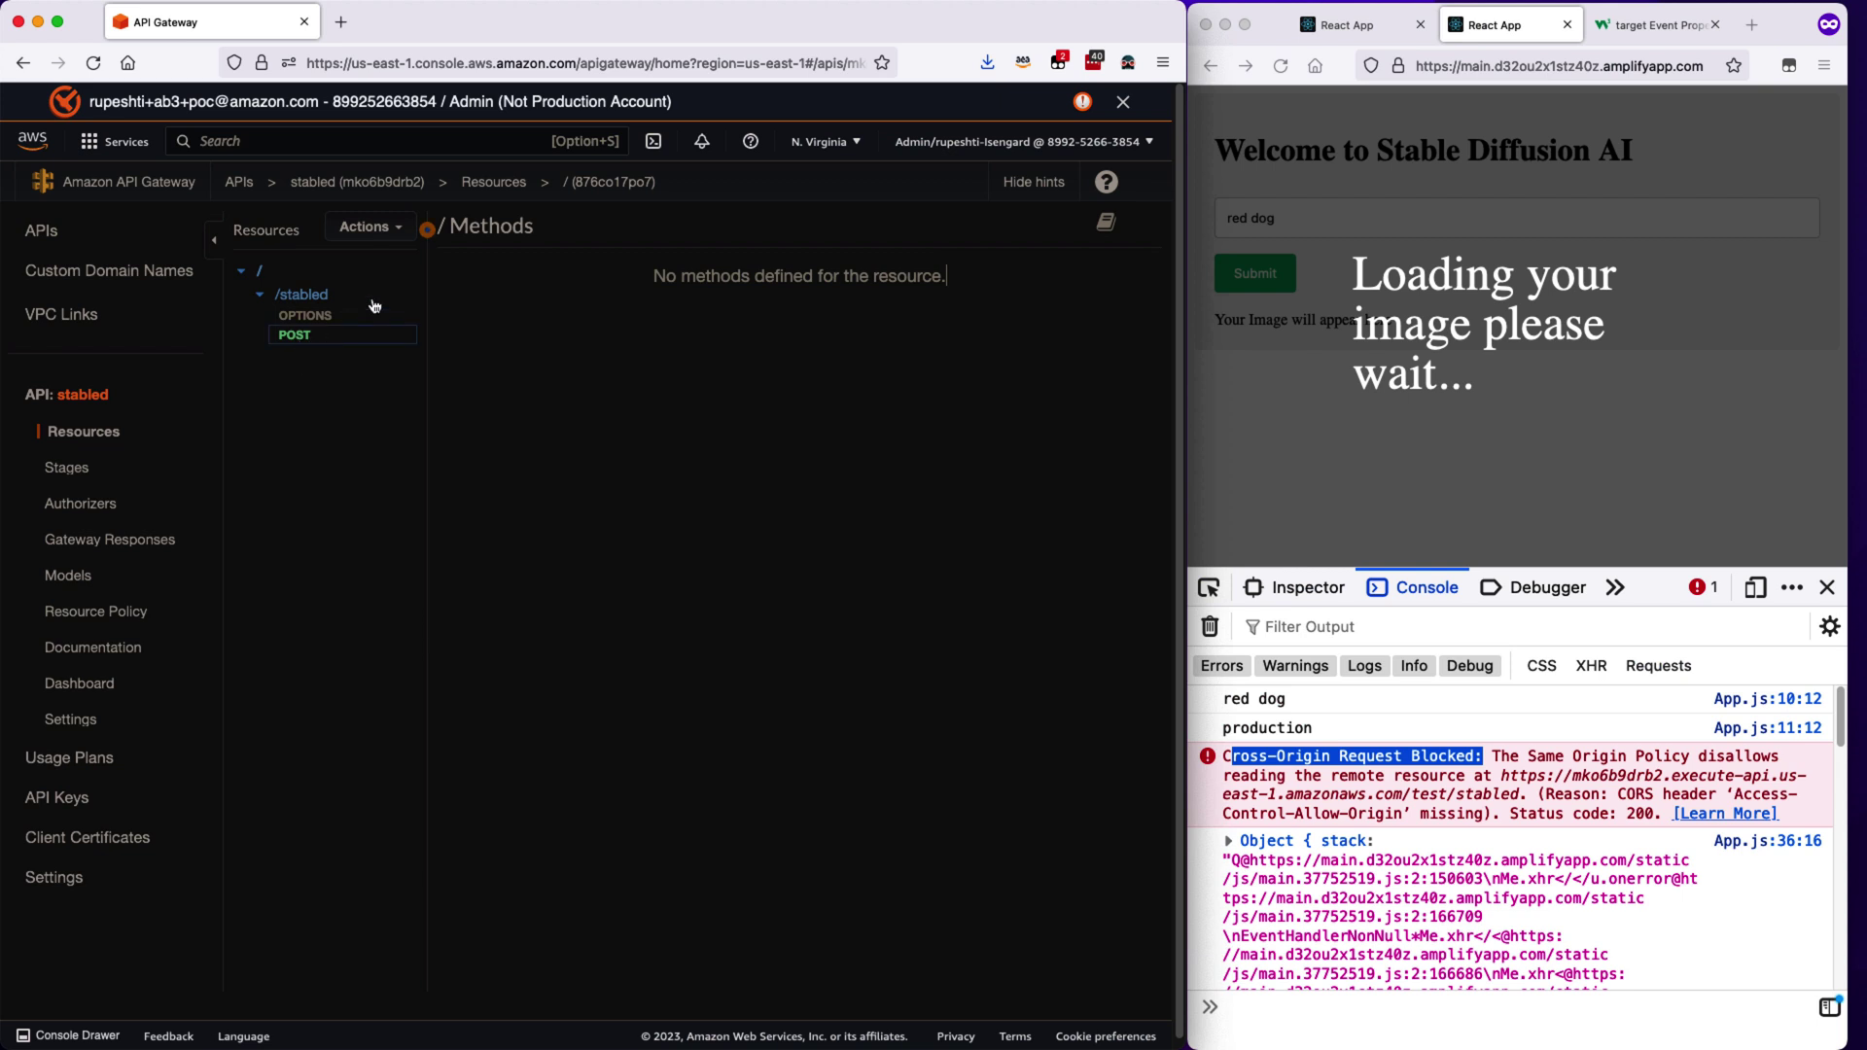
{"action": "left_click", "coordinate": [392, 232]}
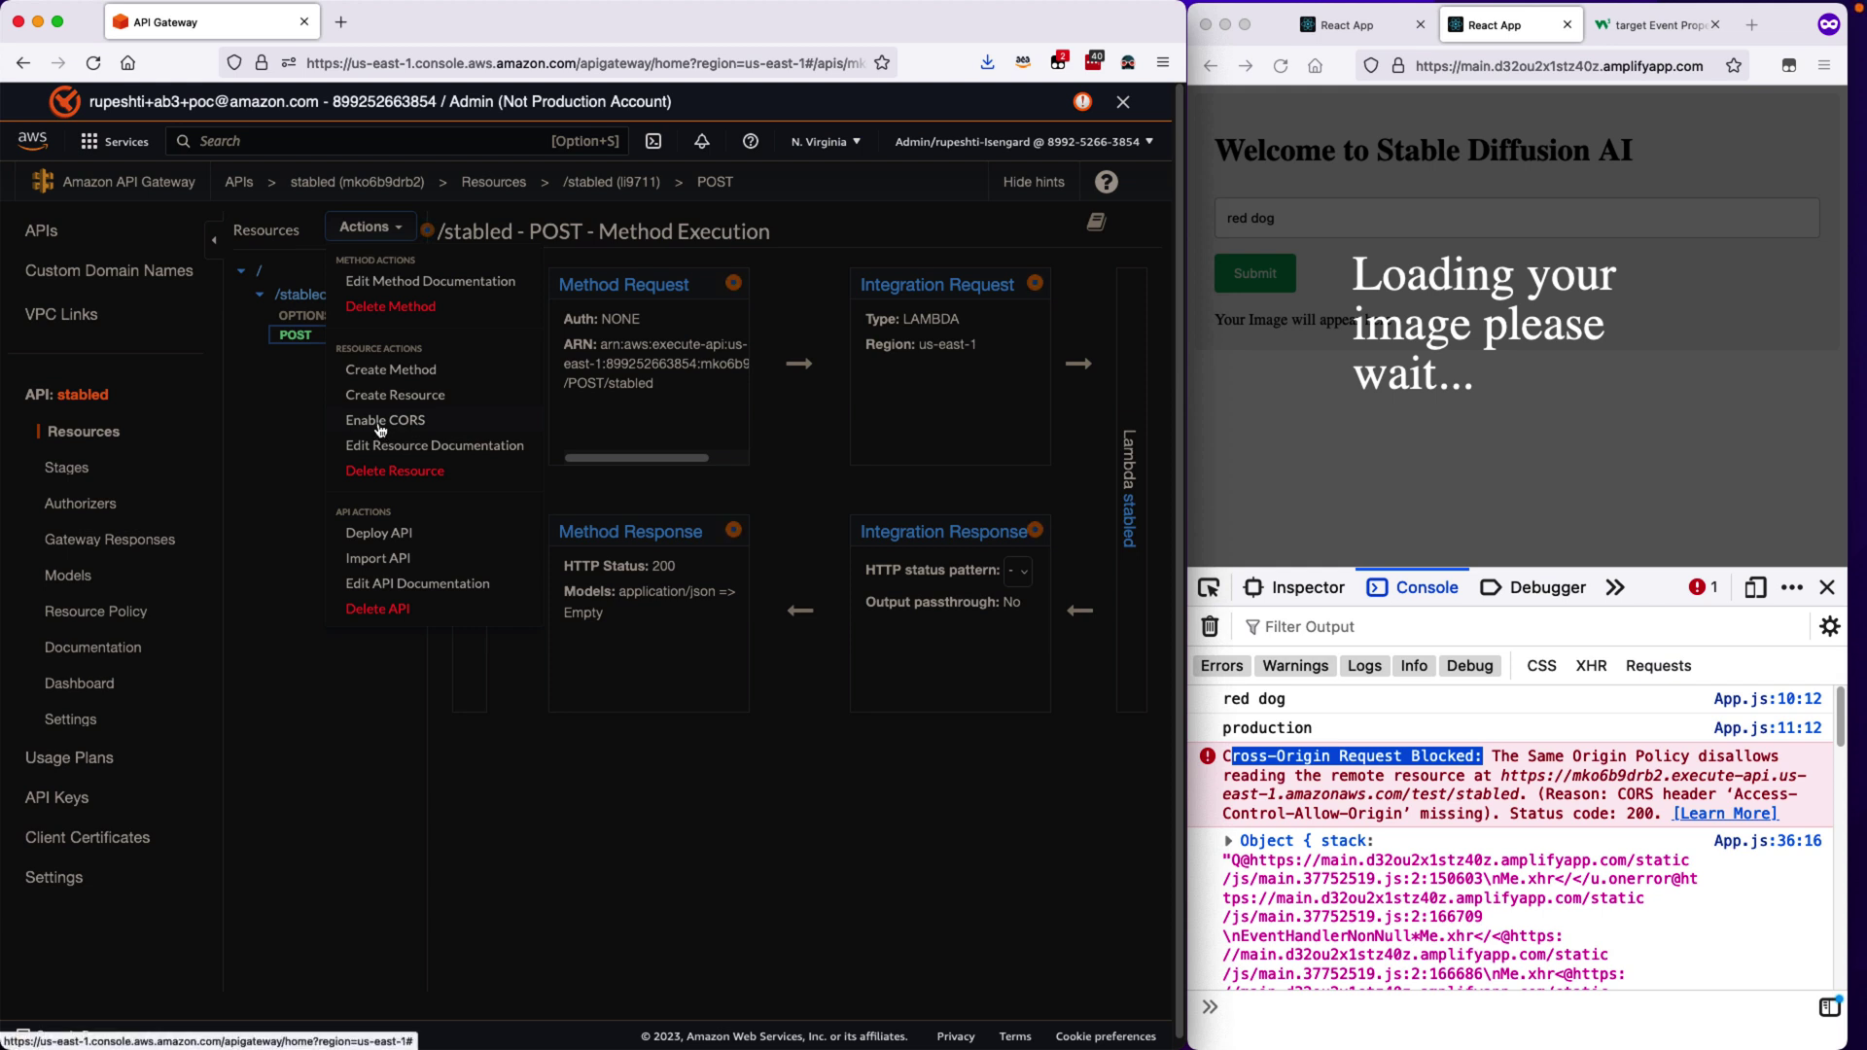
{"action": "left_click", "coordinate": [383, 423]}
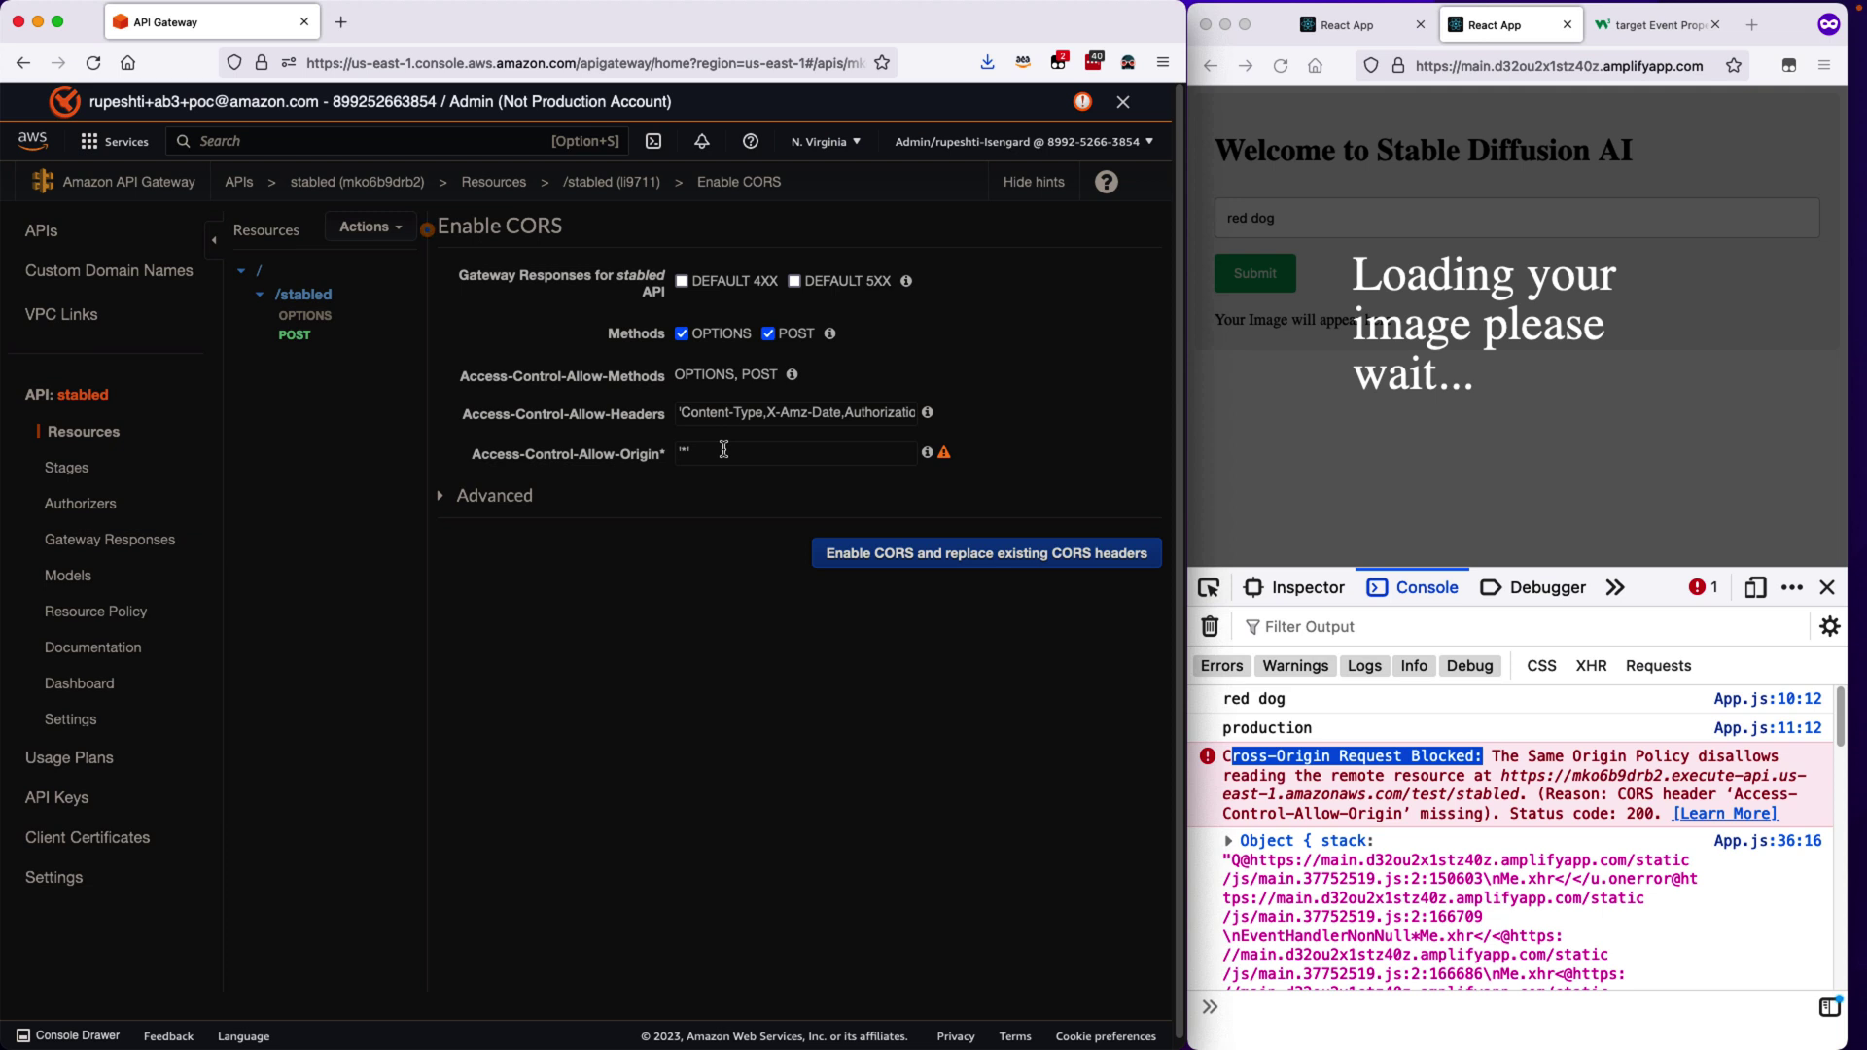
- Enable CORS on /stabled with DEFAULT 4XX and DEFAULT 5XX, replacing the existing CORS headers
{"action": "left_click", "coordinate": [699, 288]}
{"action": "left_click", "coordinate": [794, 283]}
{"action": "left_click", "coordinate": [922, 557]}
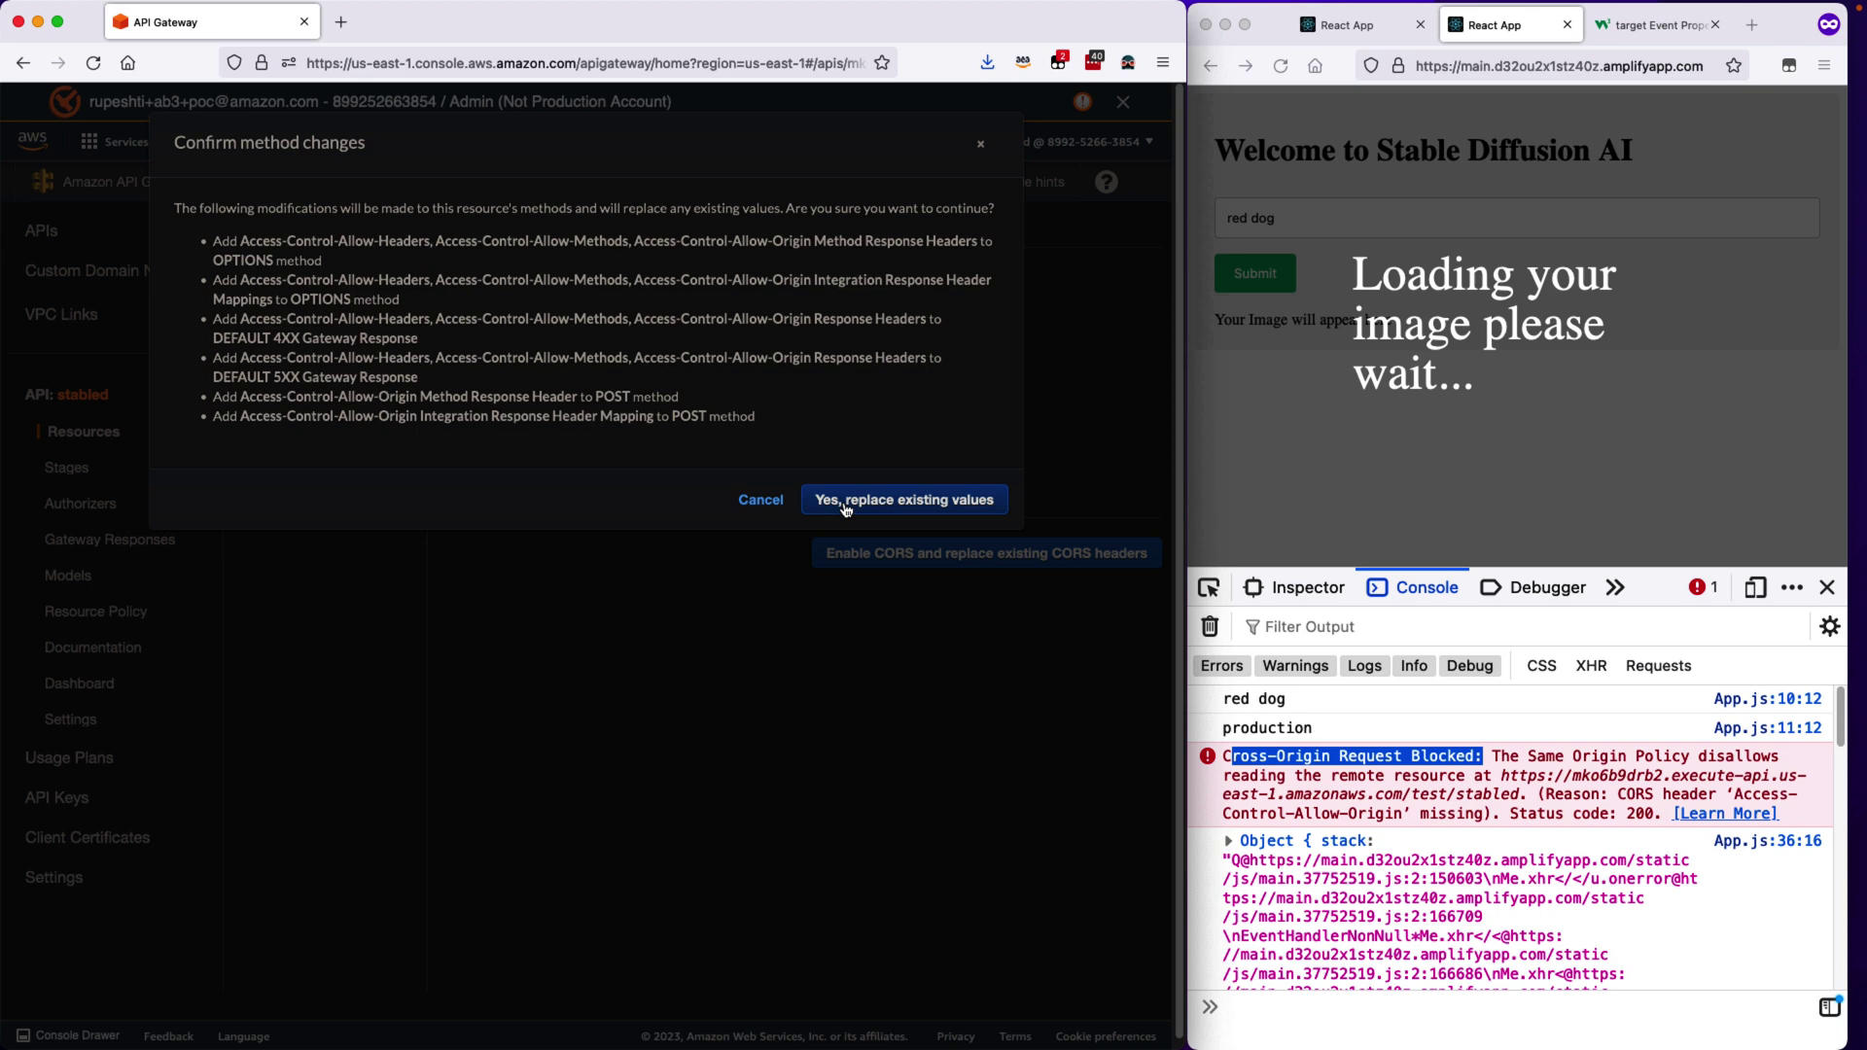
{"action": "left_click", "coordinate": [843, 503]}
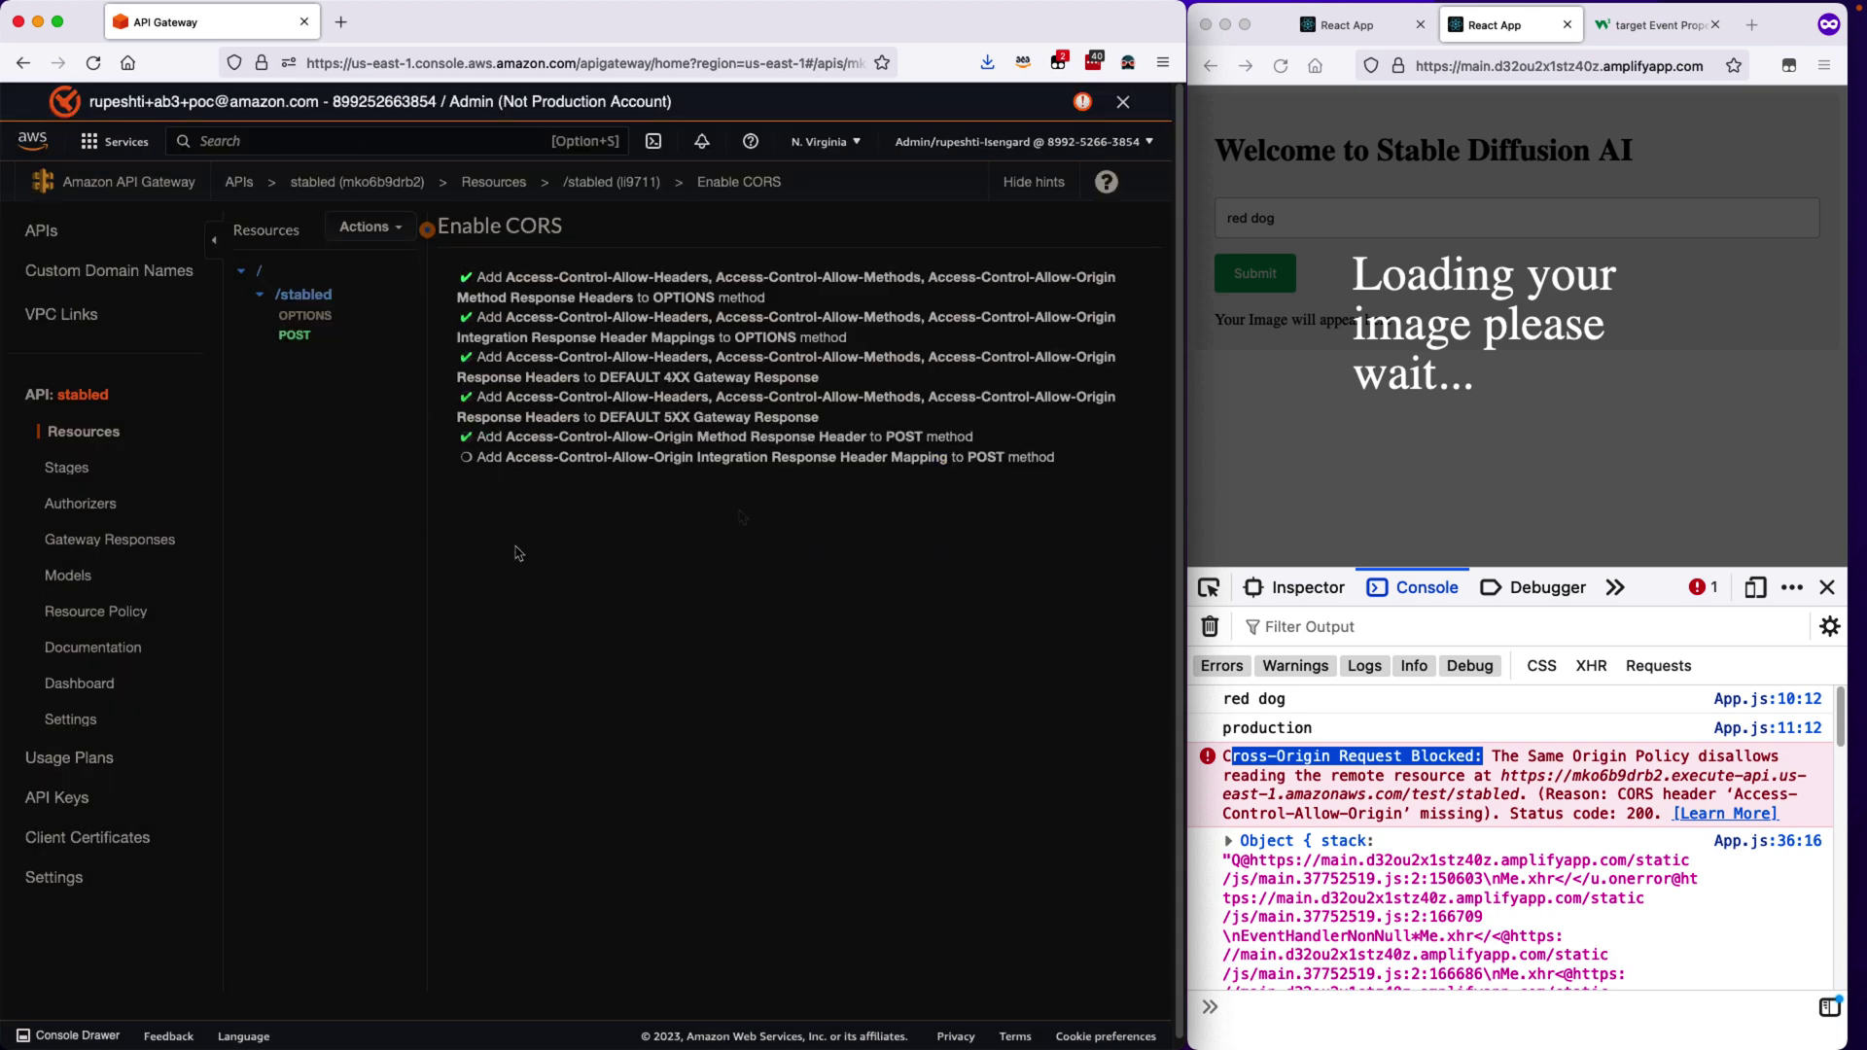
{"action": "type", "text": "cat with c"}
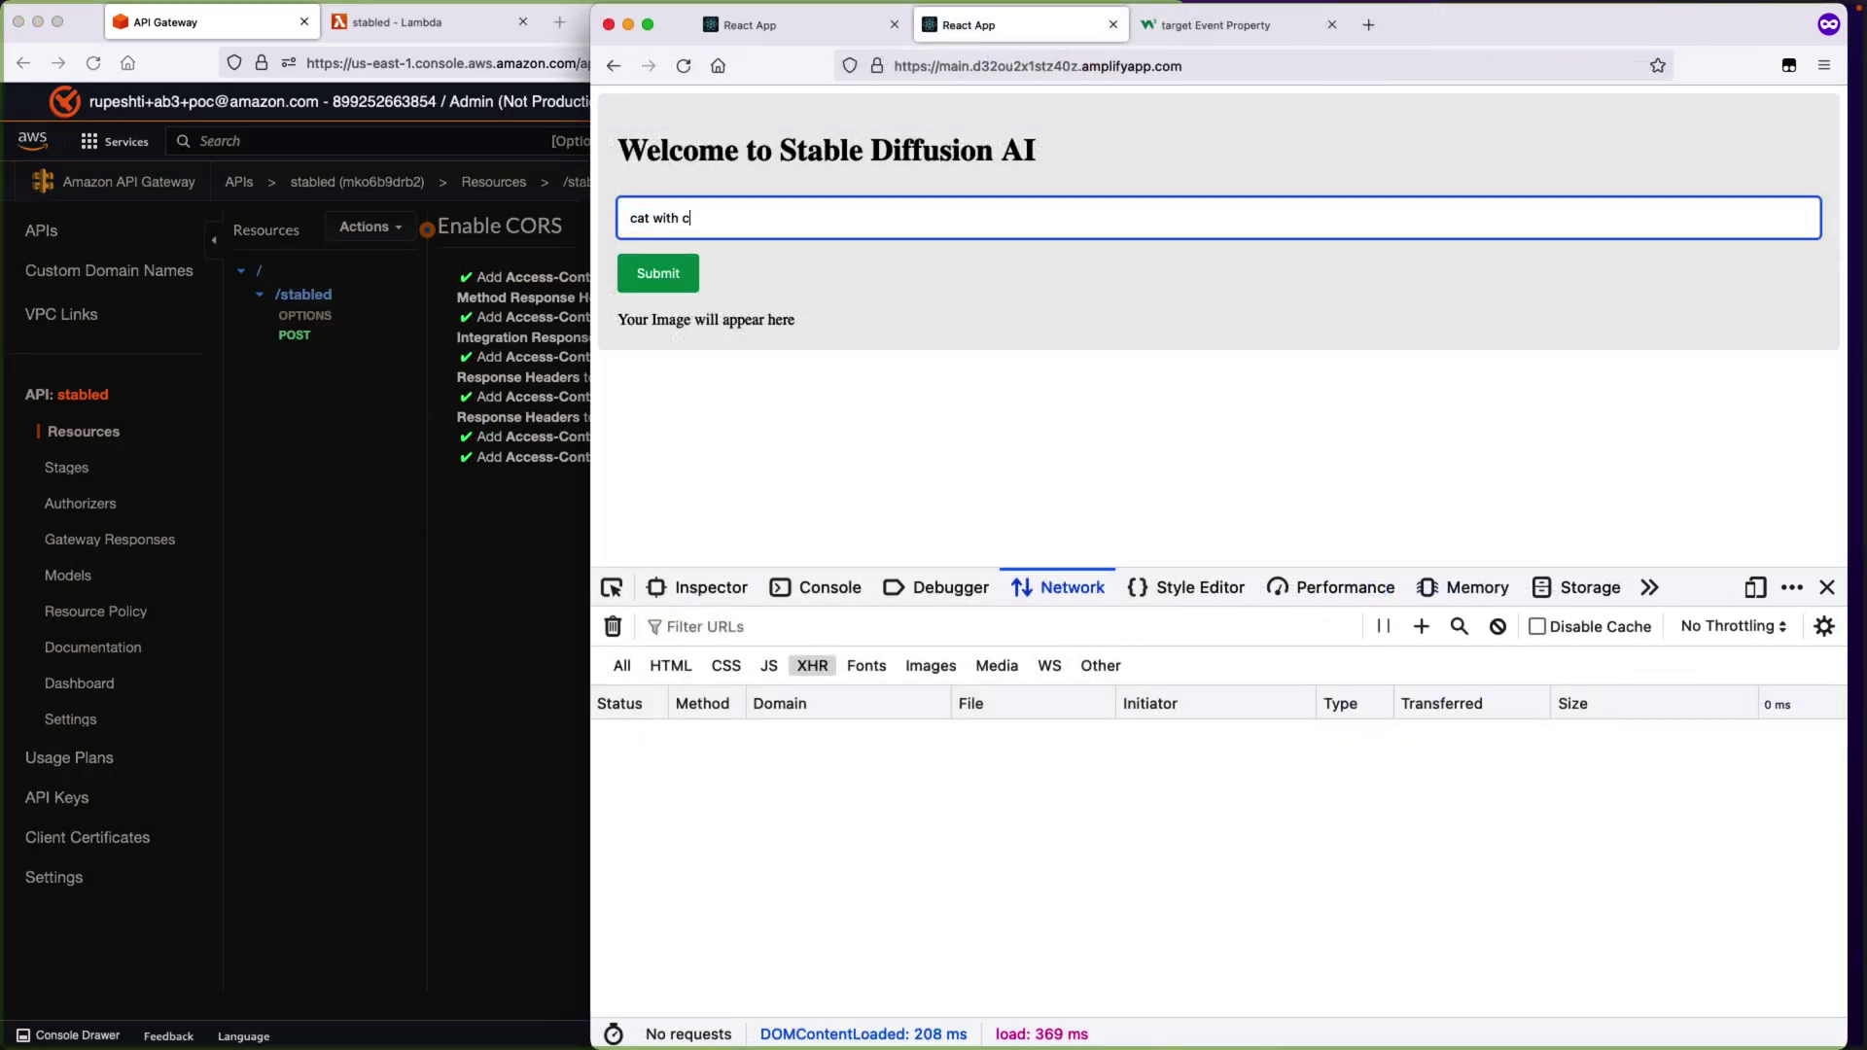
{"action": "type", "text": "ap"}
- Submit the 'cat with cap' prompt to generate its image
{"action": "key", "text": "Return"}
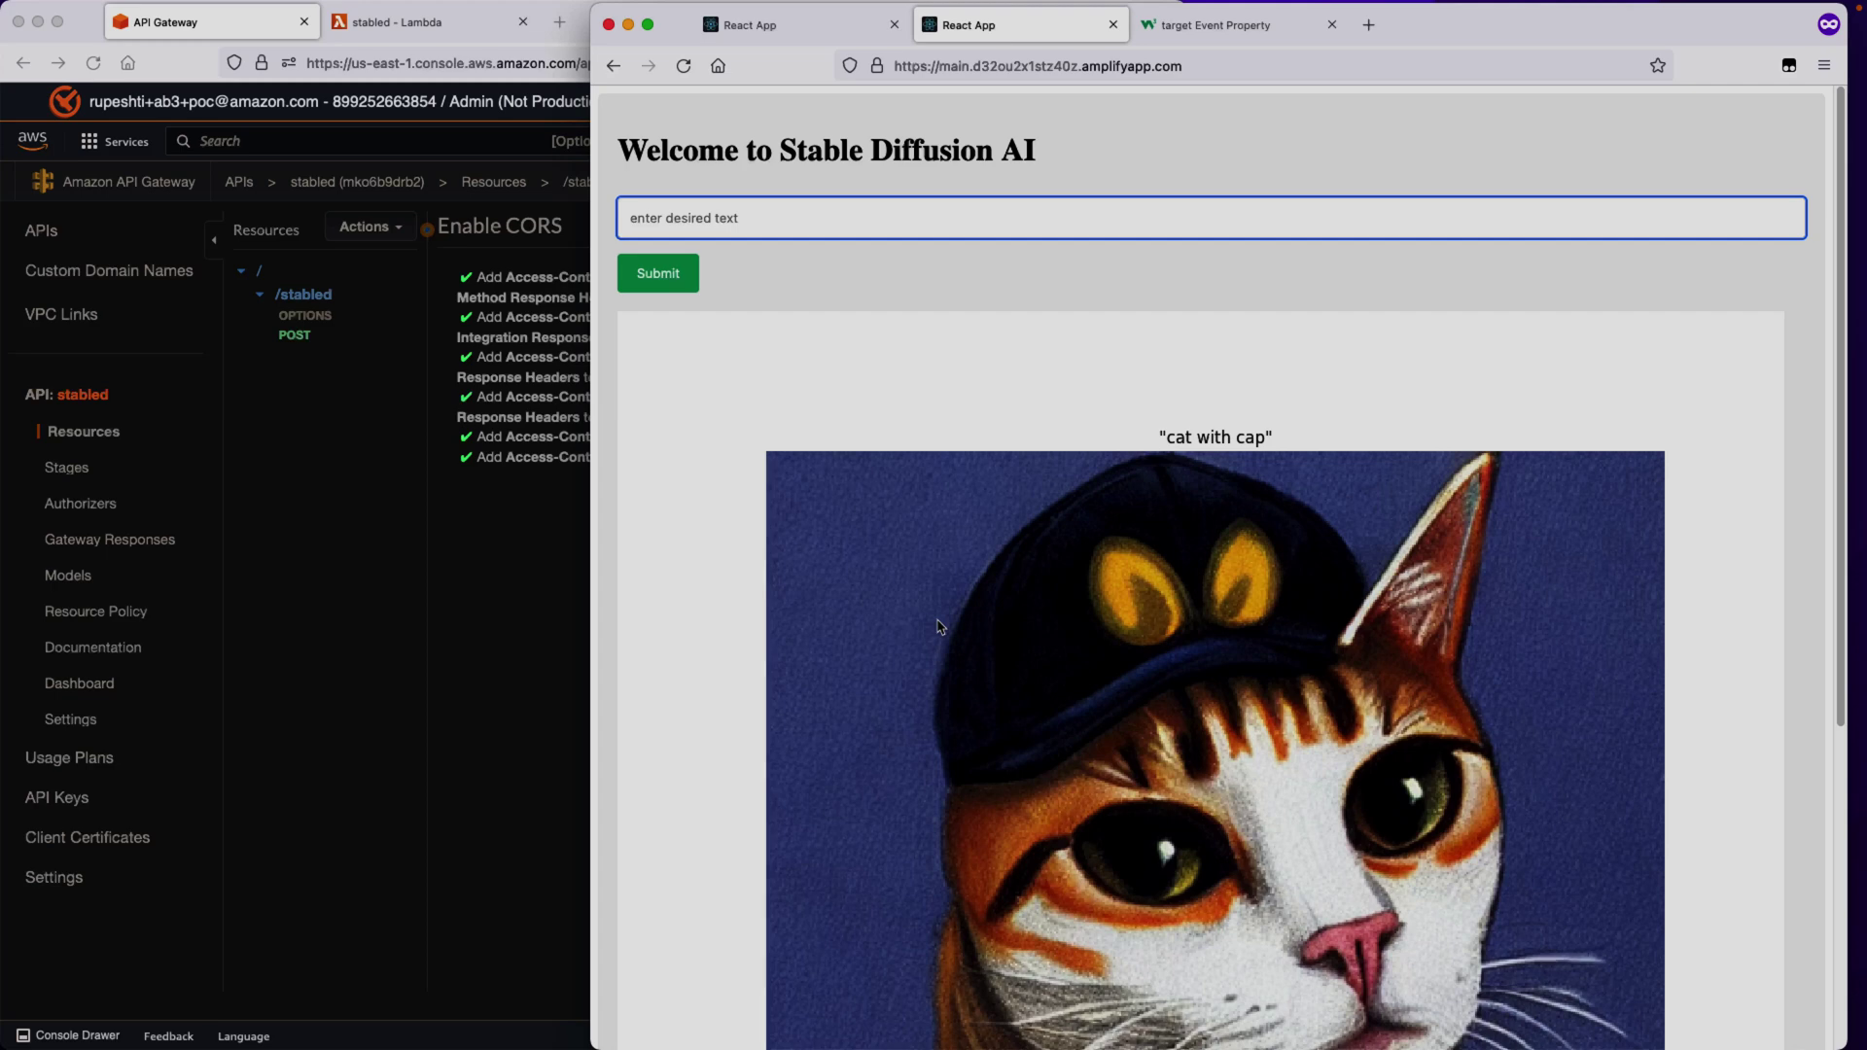
{"action": "scroll", "coordinate": [937, 625], "scroll_direction": "down", "scroll_amount": 1}
{"action": "scroll", "coordinate": [955, 581], "scroll_direction": "down", "scroll_amount": 2}
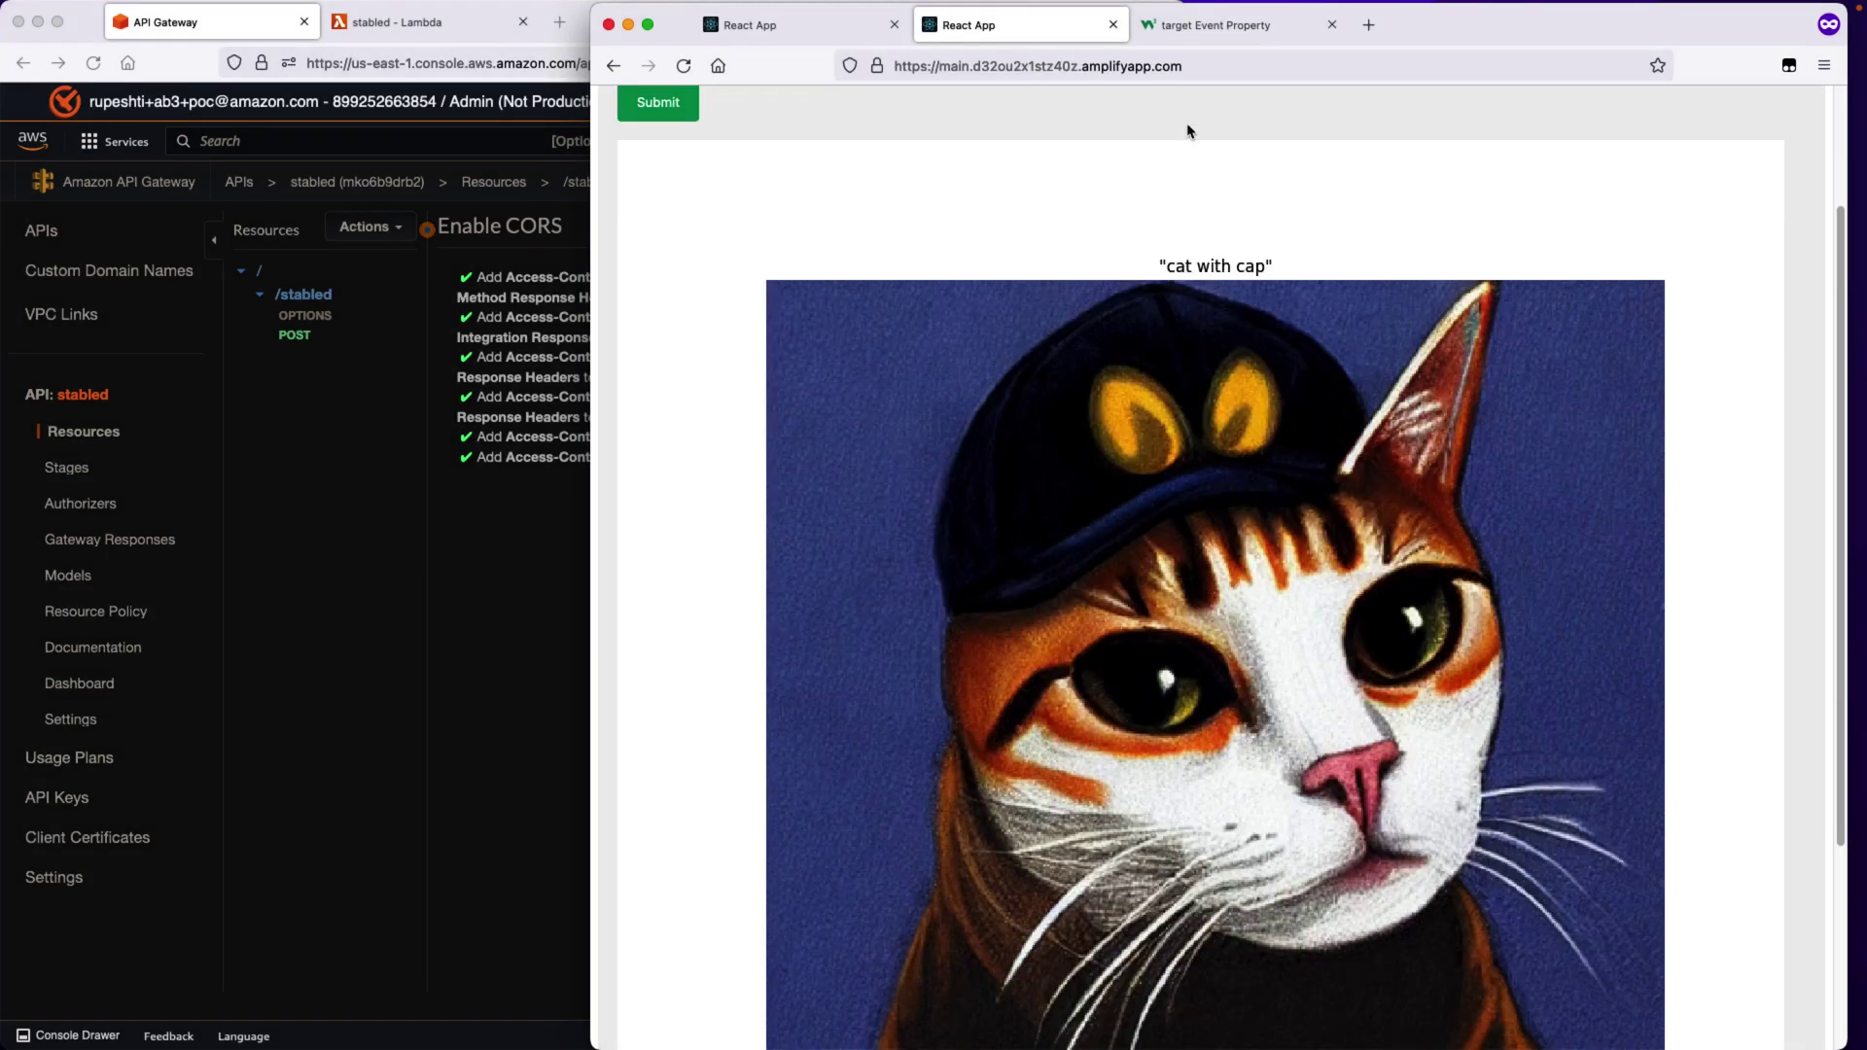
{"action": "scroll", "coordinate": [1084, 756], "scroll_direction": "down", "scroll_amount": 3}
{"action": "scroll", "coordinate": [1084, 753], "scroll_direction": "up", "scroll_amount": 5}
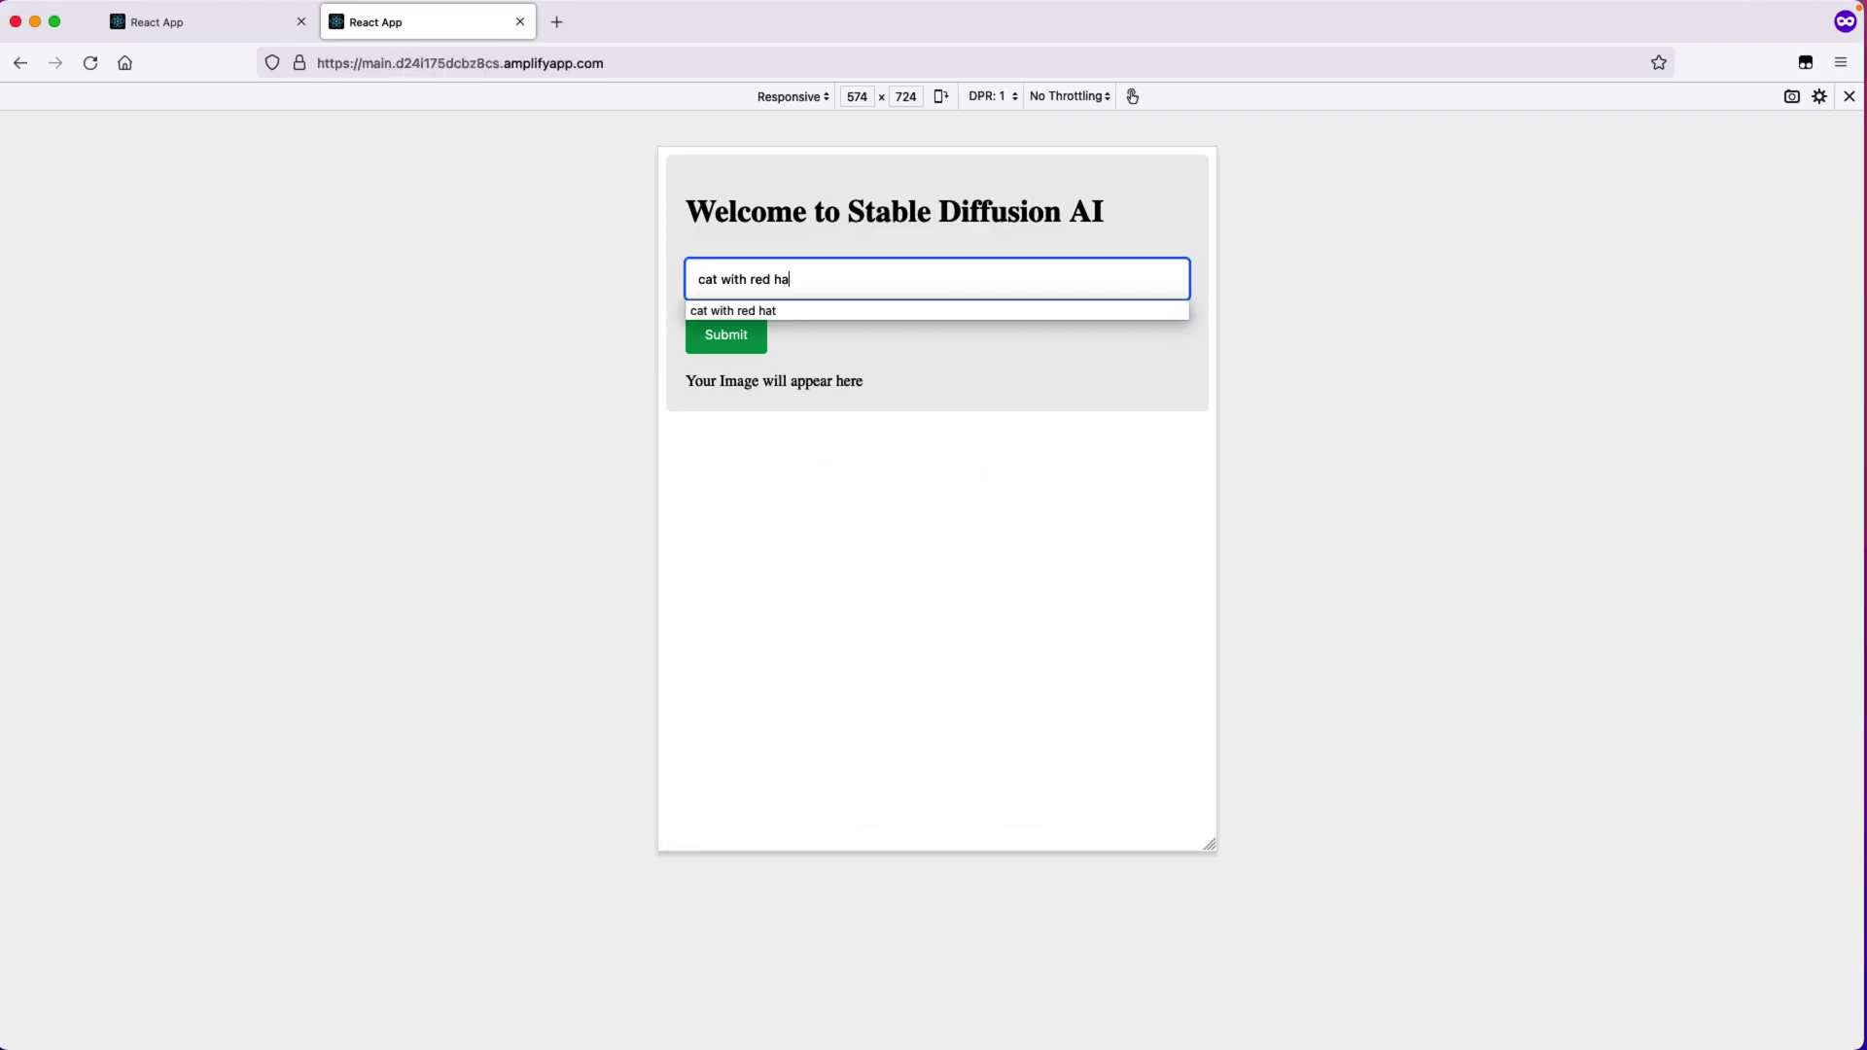
- Submit a prompt, then enter and submit 'dog with yellow cap' in the mobile-sized view
{"action": "key", "text": "Return"}
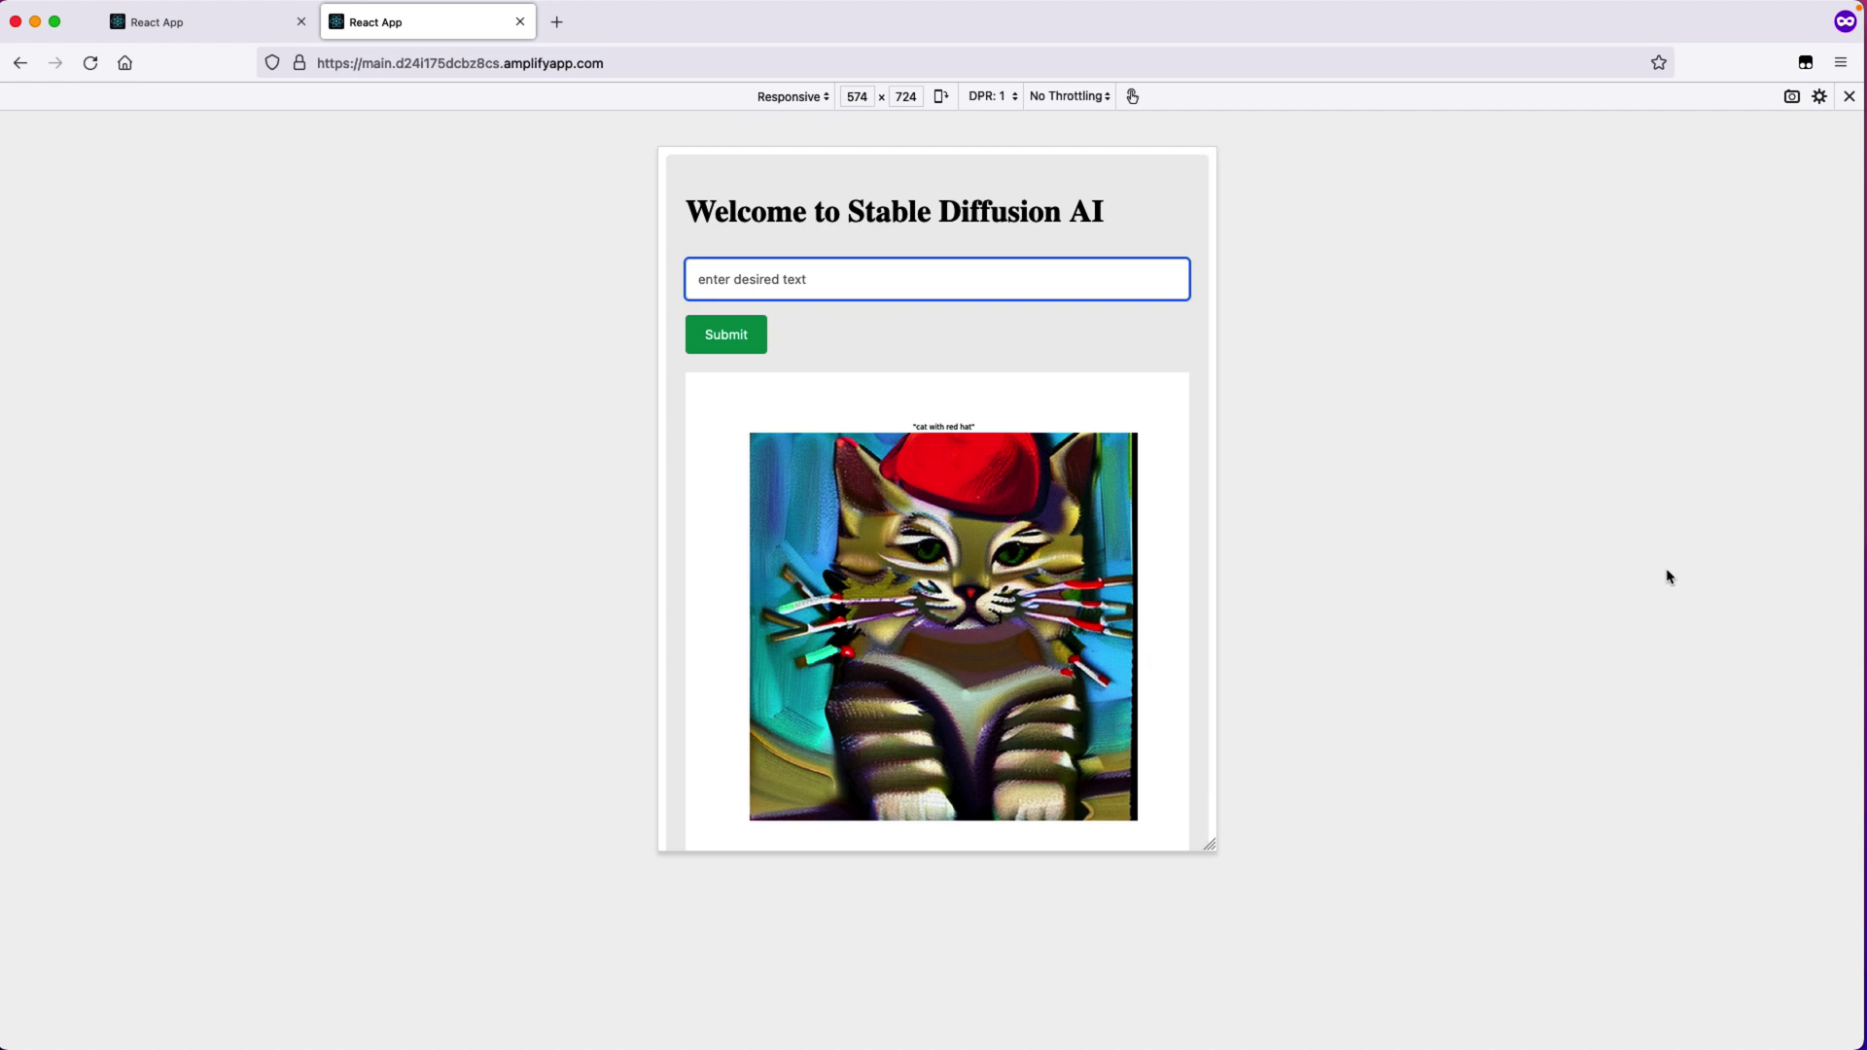
{"action": "left_click", "coordinate": [875, 280]}
{"action": "type", "text": "do"}
{"action": "type", "text": "g with yellow cap"}
{"action": "key", "text": "Return"}
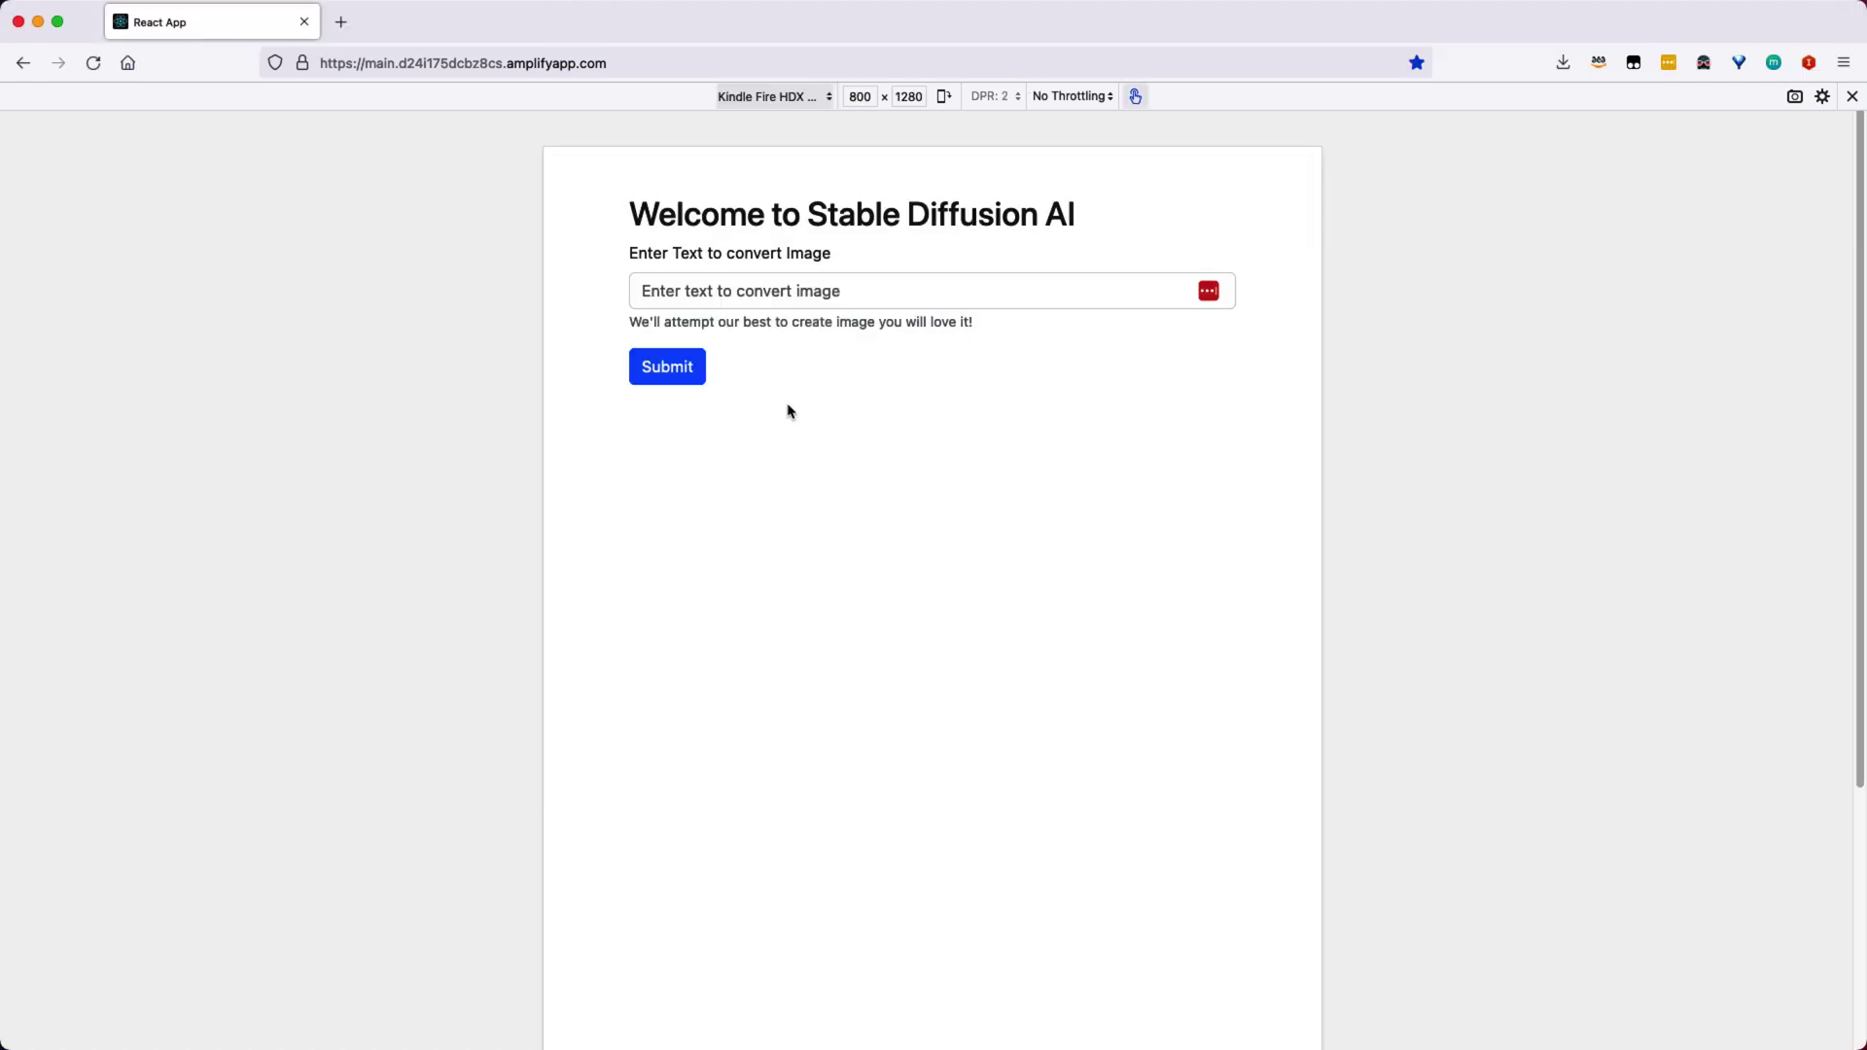
- Generate the 'cat with red hat' image and preview the page at Galaxy Note size
{"action": "left_click", "coordinate": [761, 299]}
{"action": "type", "text": "cat with red hat"}
{"action": "left_click", "coordinate": [678, 361]}
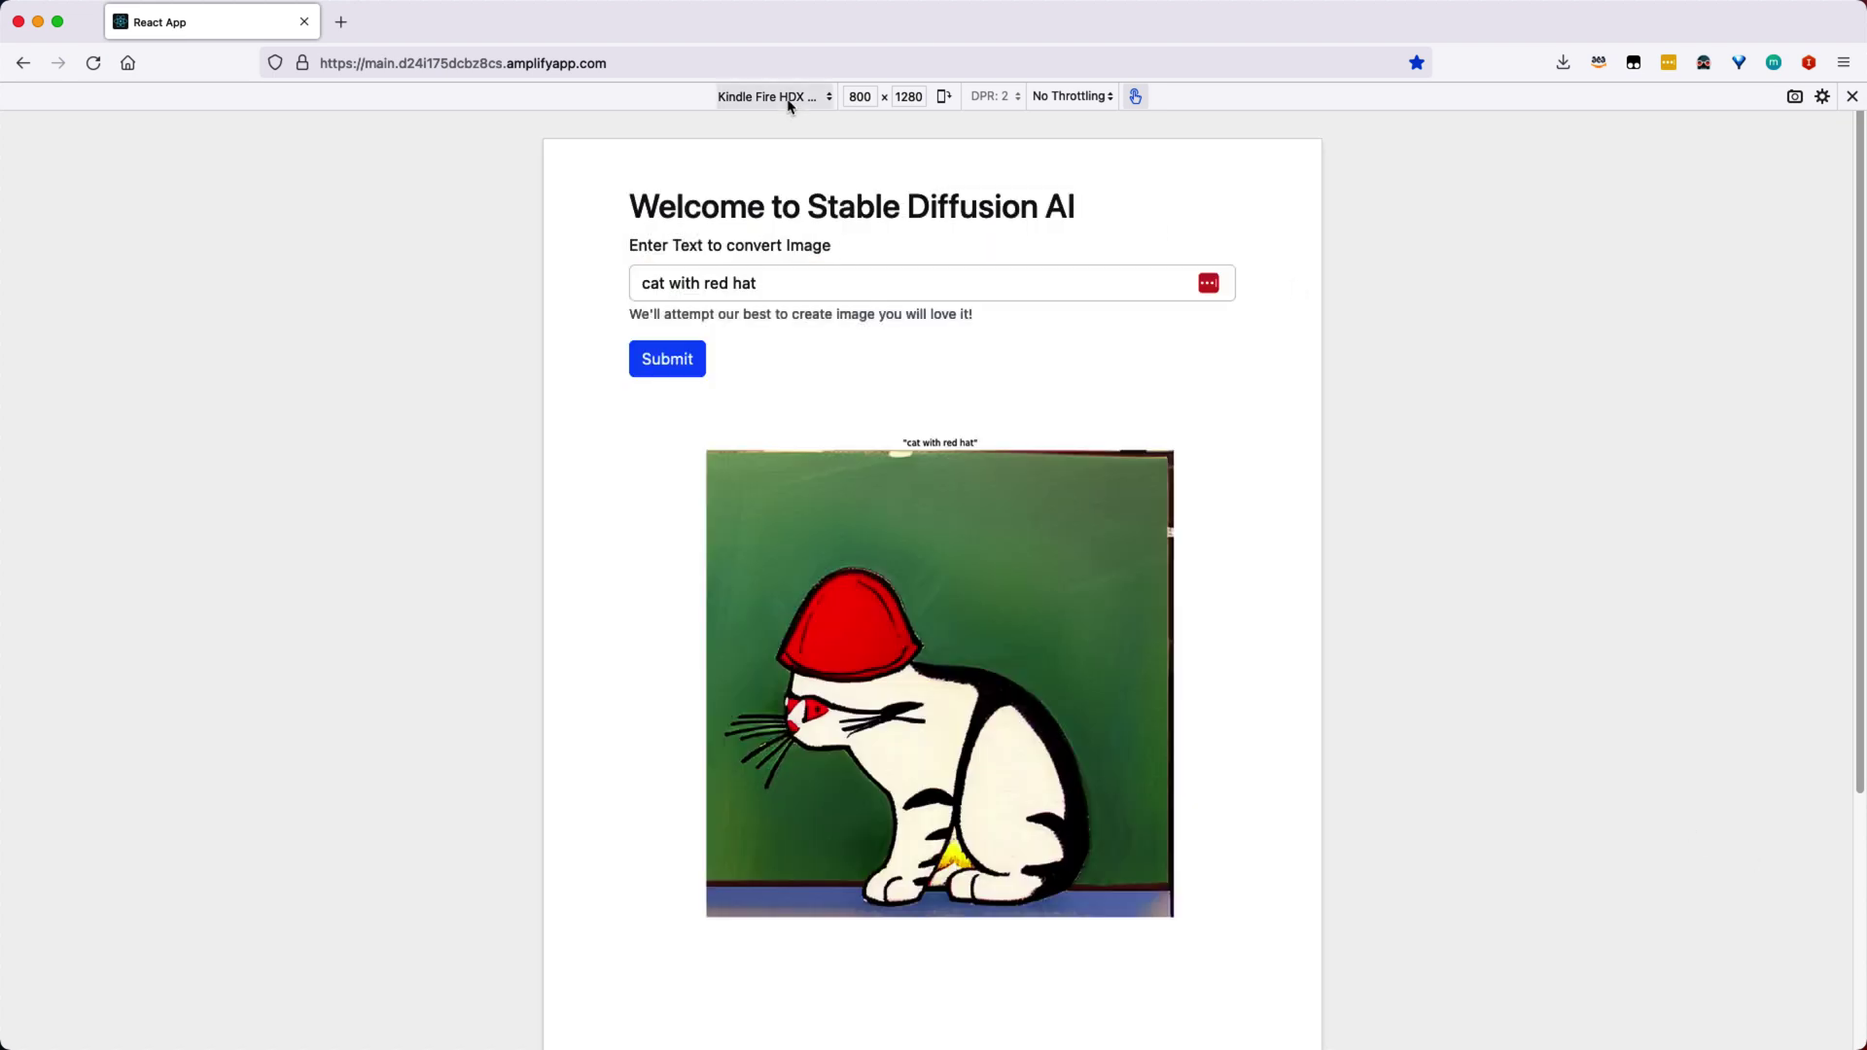
{"action": "left_click", "coordinate": [786, 97]}
{"action": "left_click", "coordinate": [783, 126]}
- Preview the page on other phones, iPad, Galaxy S20 and iPhone SE, ending on Kindle Fire HDX
{"action": "left_click", "coordinate": [782, 97]}
{"action": "left_click", "coordinate": [832, 411]}
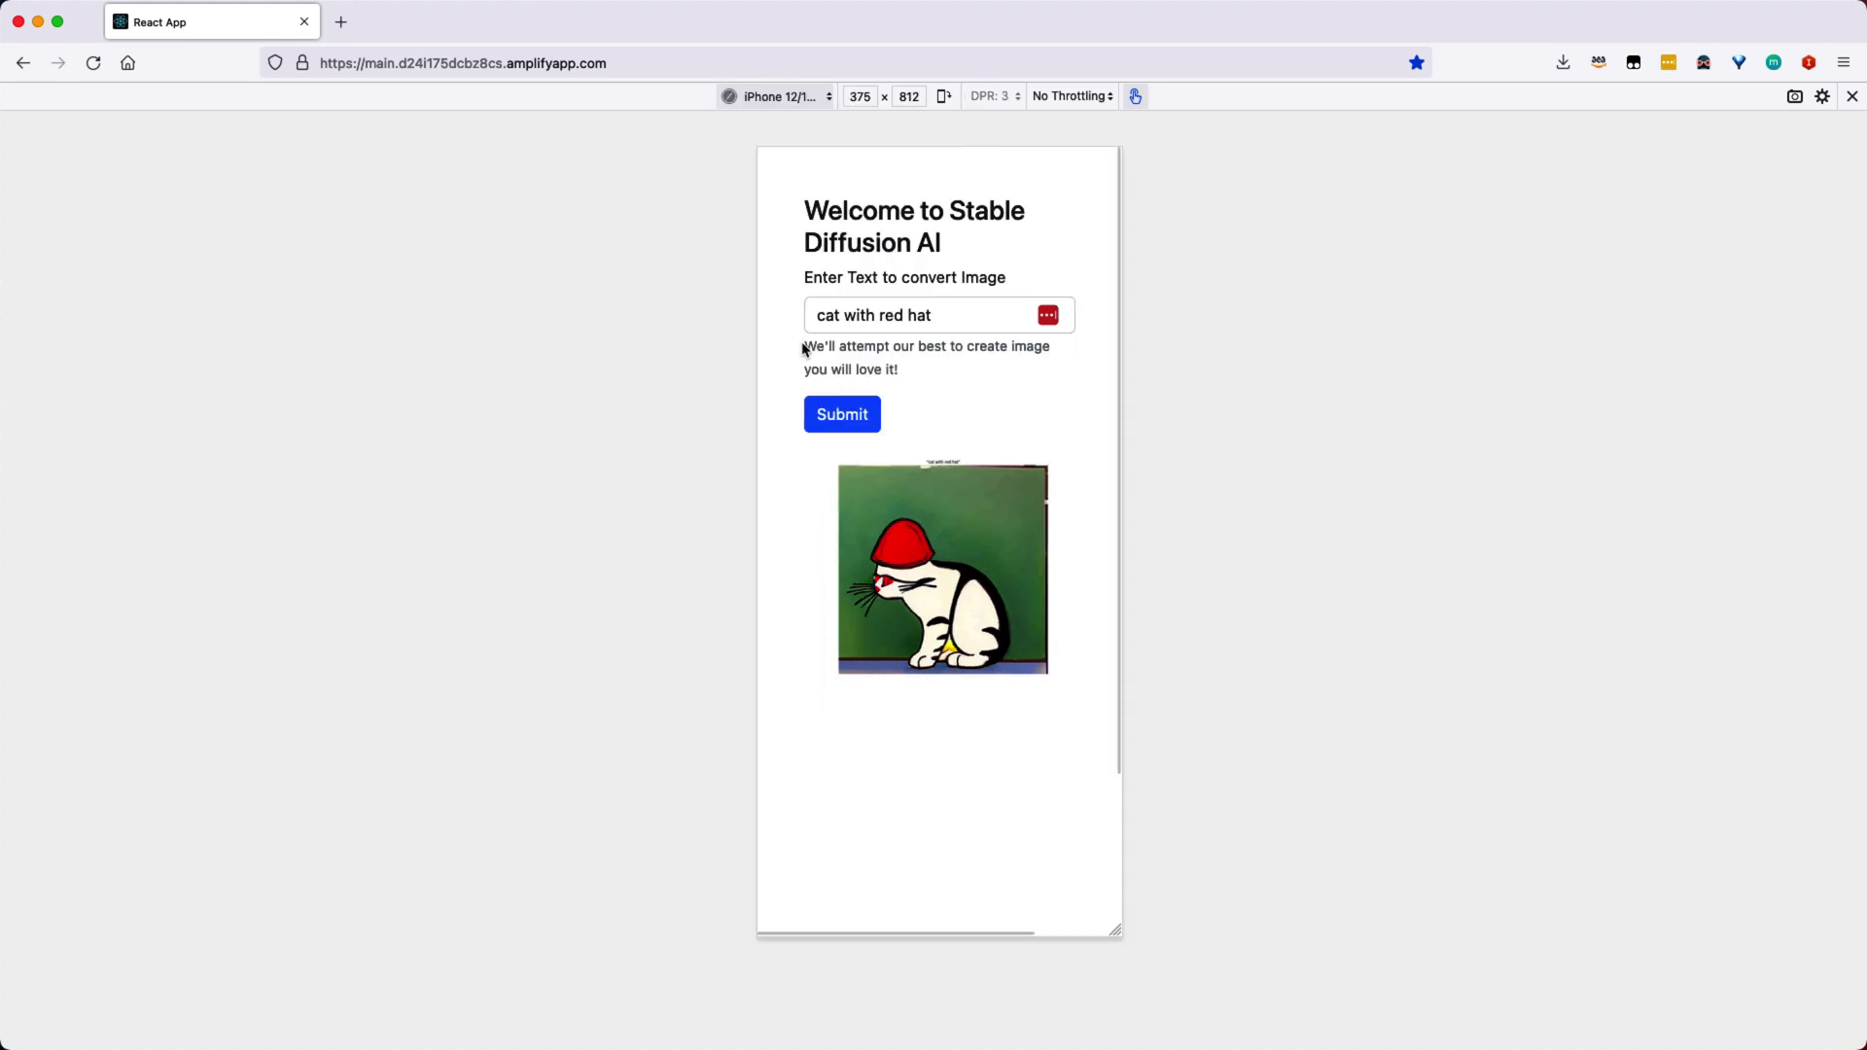
{"action": "left_click", "coordinate": [784, 96]}
{"action": "left_click", "coordinate": [846, 387]}
{"action": "left_click", "coordinate": [784, 98]}
{"action": "left_click", "coordinate": [784, 271]}
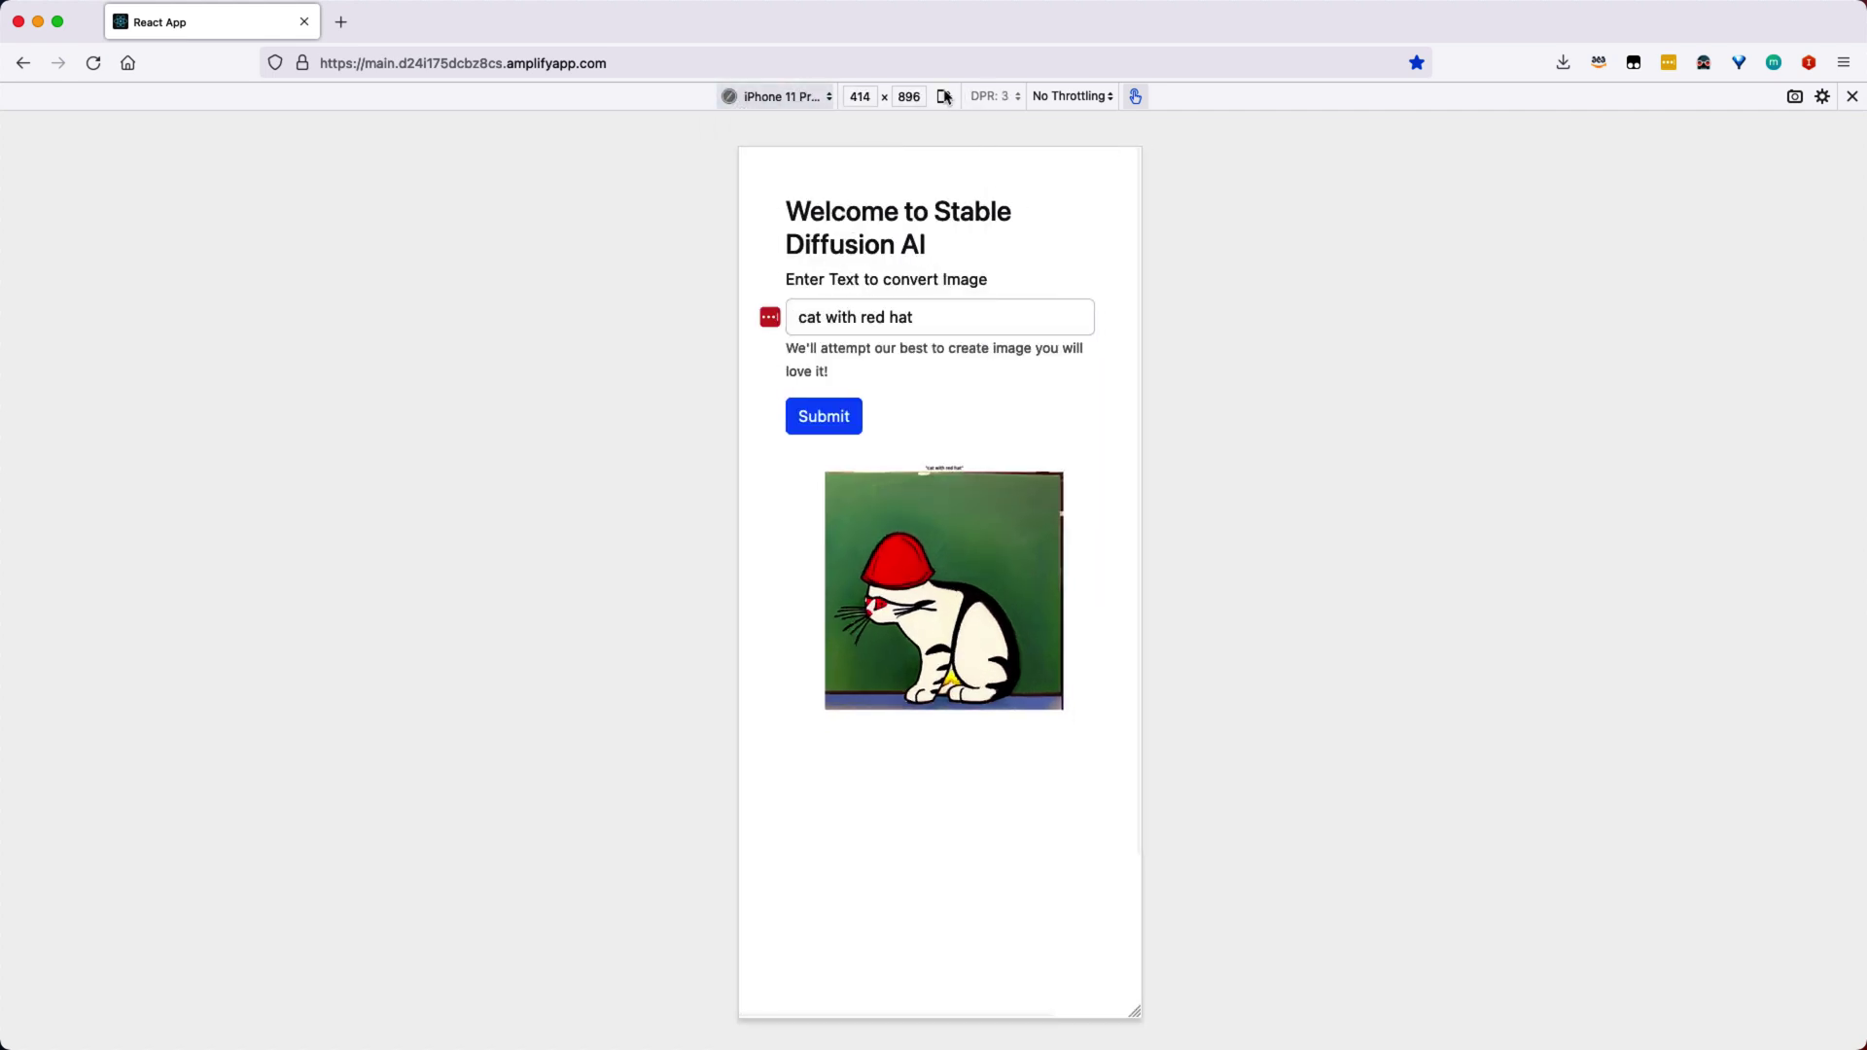
{"action": "left_click", "coordinate": [781, 97]}
{"action": "left_click", "coordinate": [783, 203]}
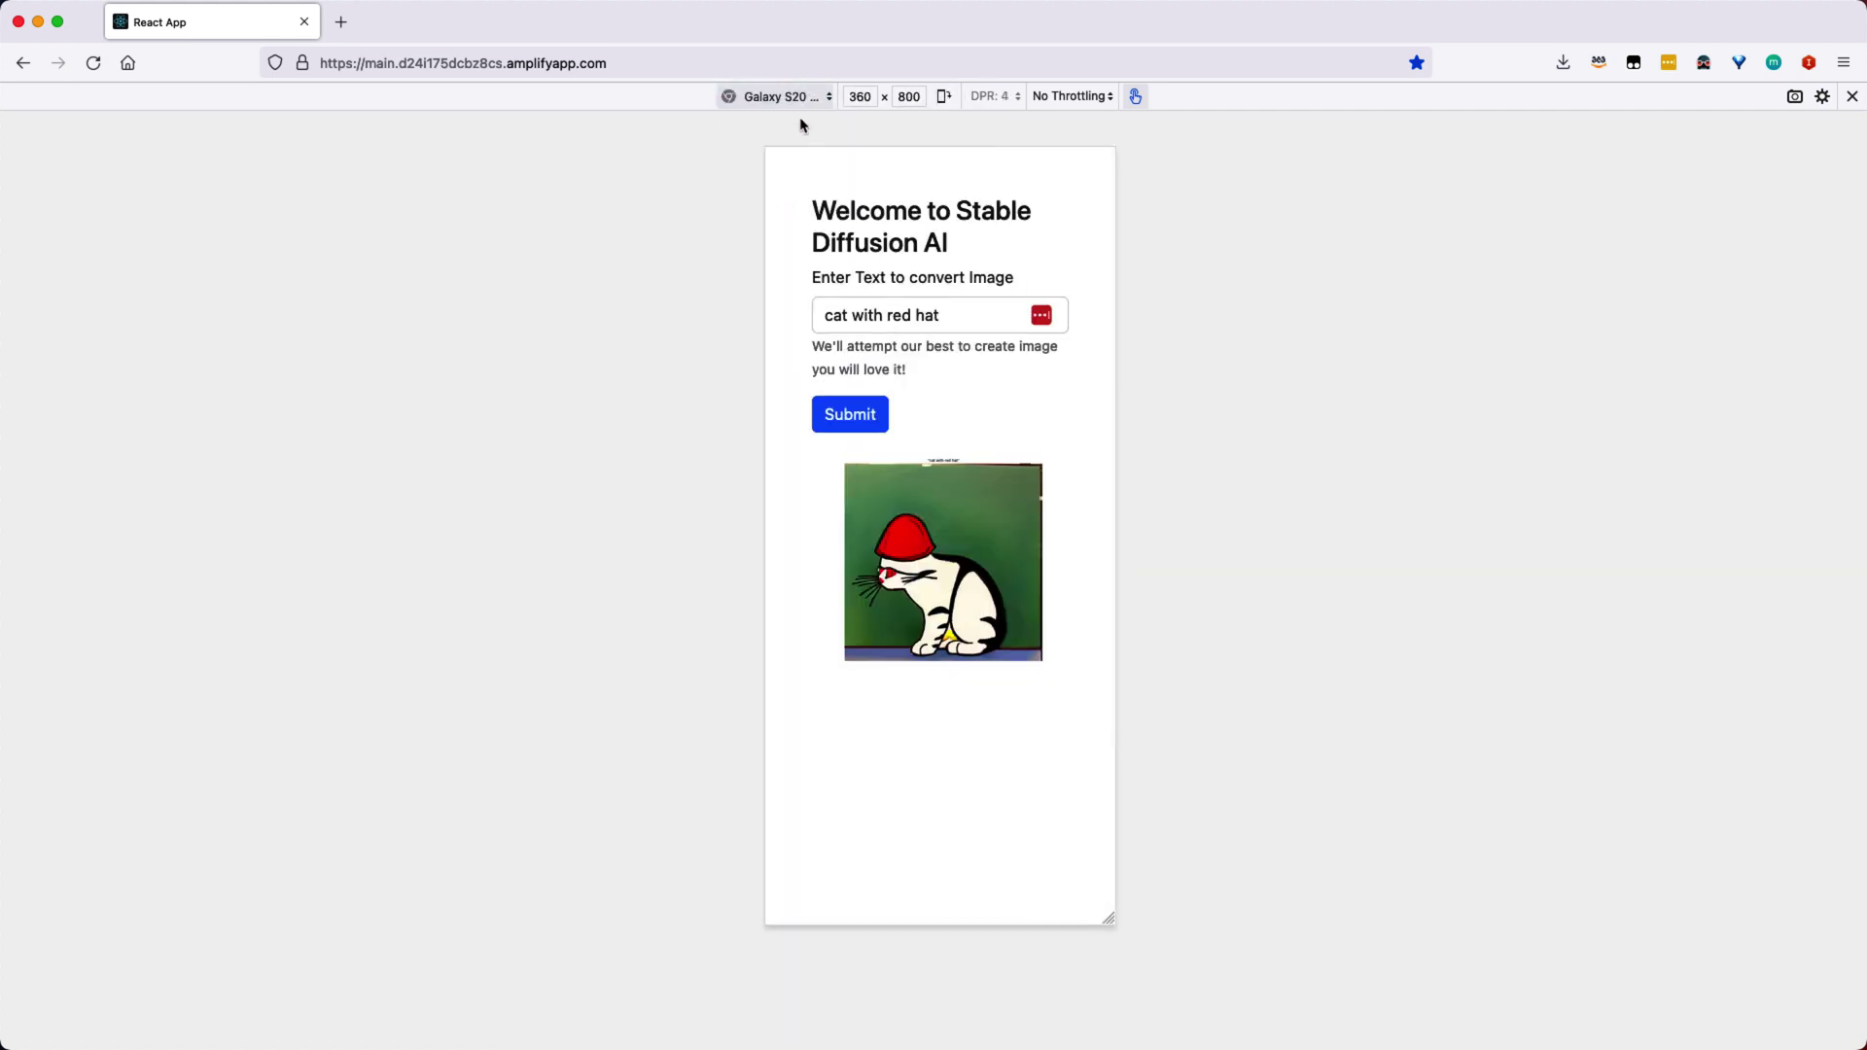
{"action": "left_click", "coordinate": [783, 97]}
{"action": "left_click", "coordinate": [832, 410]}
{"action": "left_click", "coordinate": [795, 101]}
{"action": "left_click", "coordinate": [813, 437]}
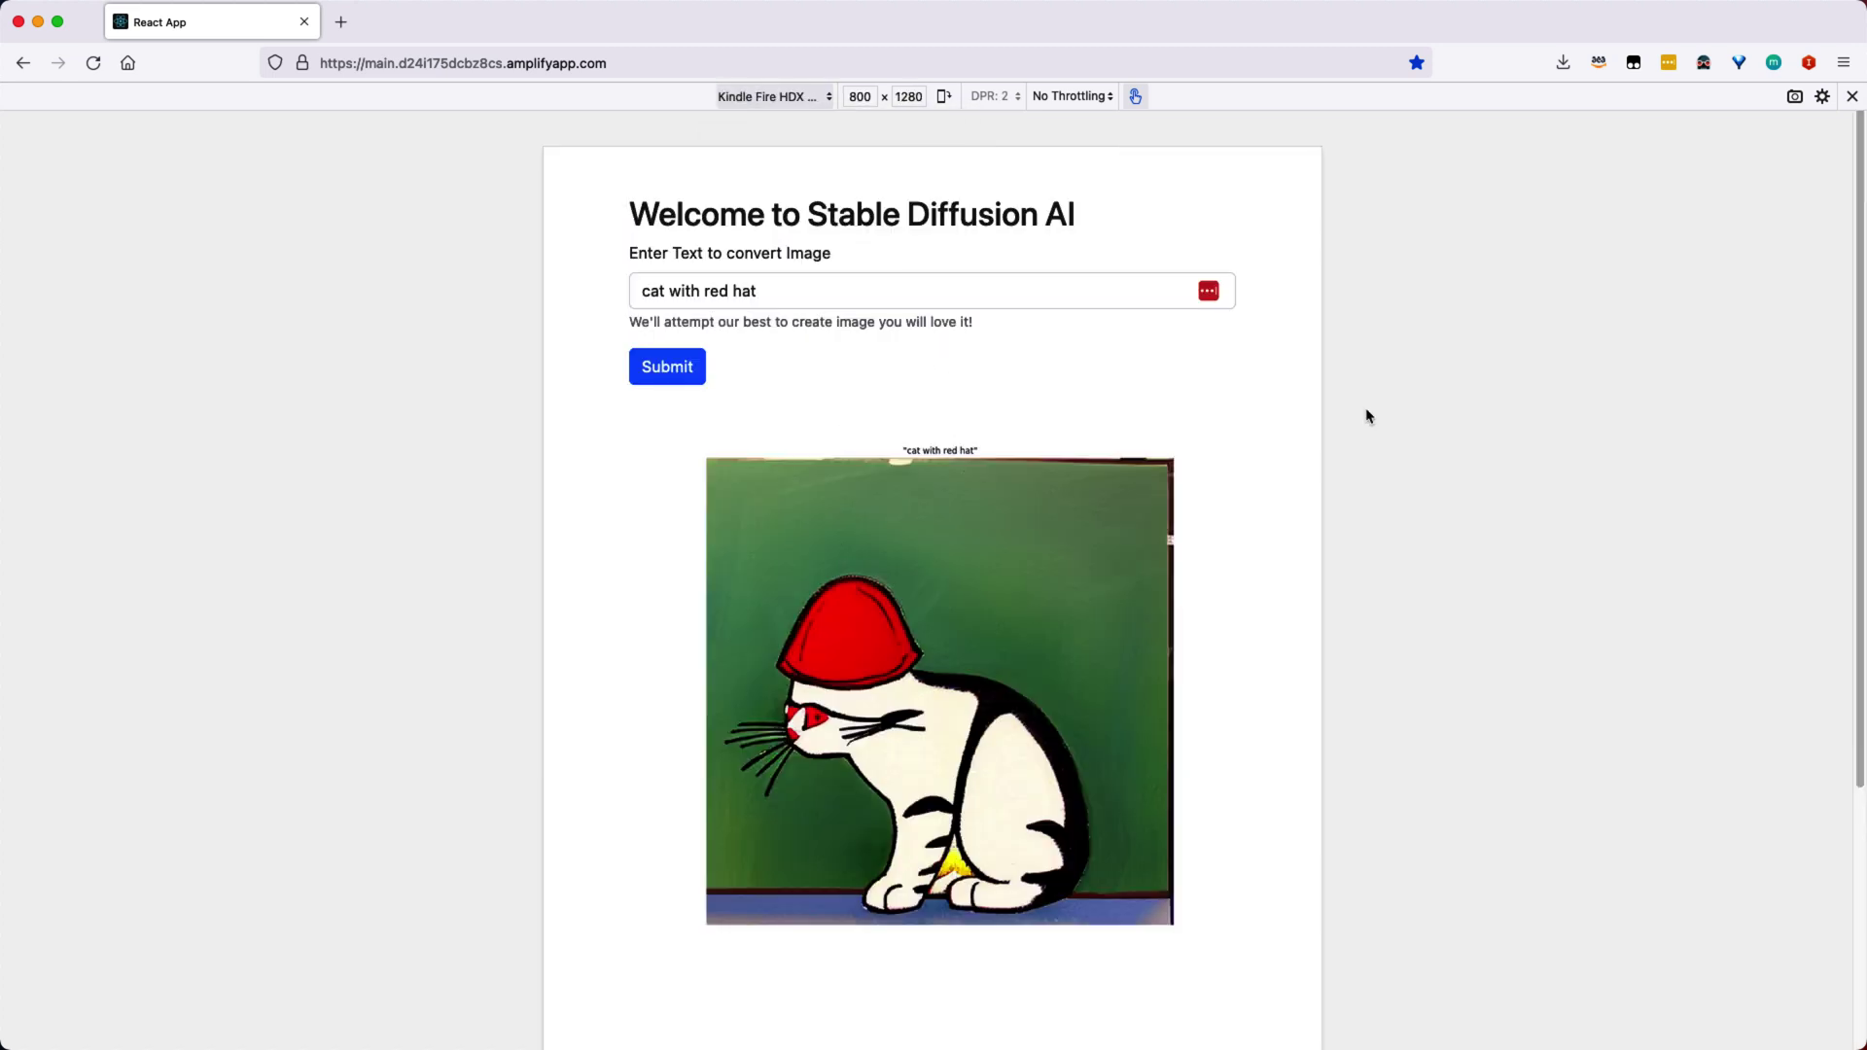